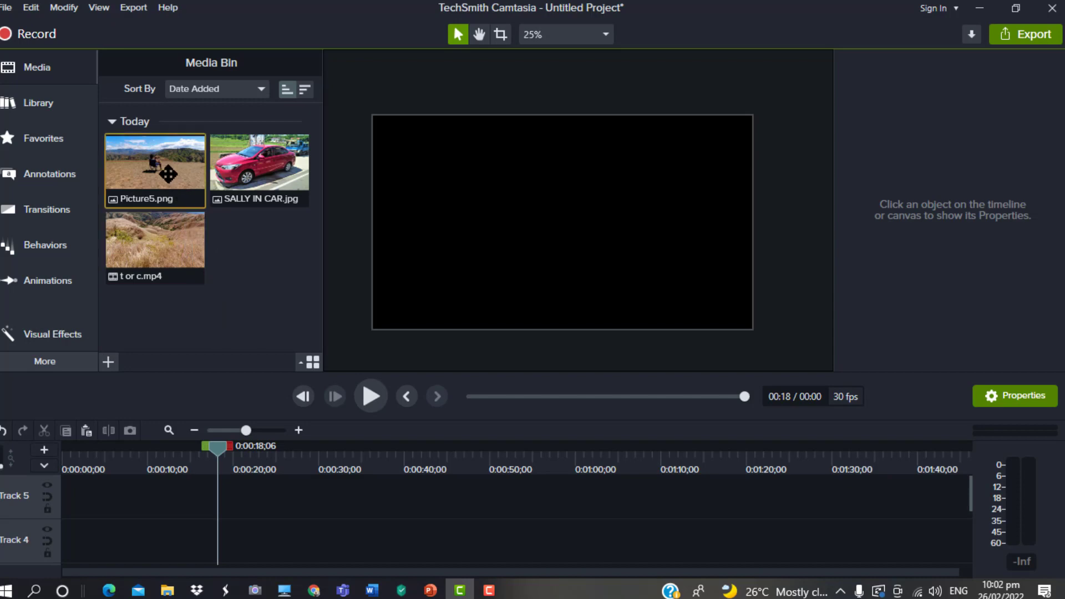
Step: Place Picture5.png at the start of Track 5 and the red car photo further along the same track, at about 26 seconds
{"action": "left_click_drag", "start_coordinate": [163, 170], "coordinate": [45, 487]}
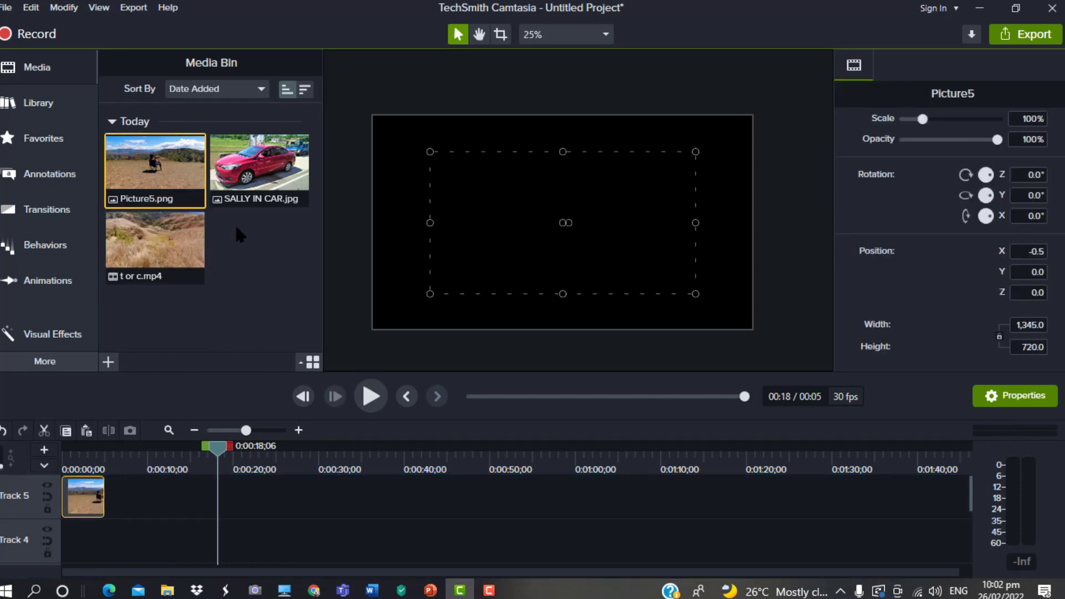
{"action": "left_click_drag", "start_coordinate": [249, 169], "coordinate": [307, 498]}
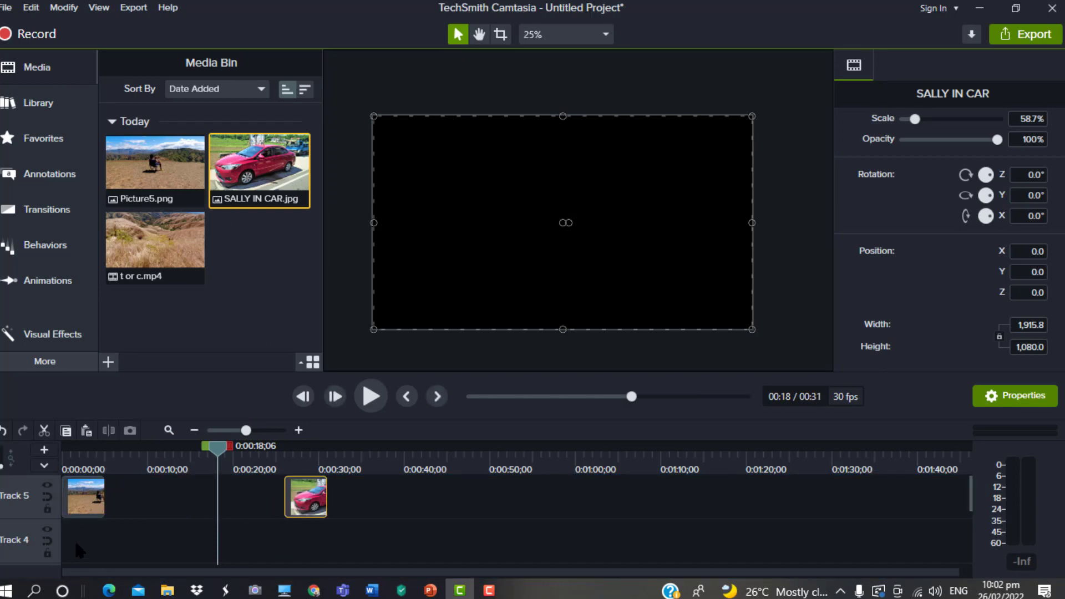
Step: Duplicate the Picture5 clip on Track 5 by copying and pasting it, and butt the copy against the end of the original
{"action": "left_click", "coordinate": [81, 498]}
{"action": "right_click", "coordinate": [83, 497]}
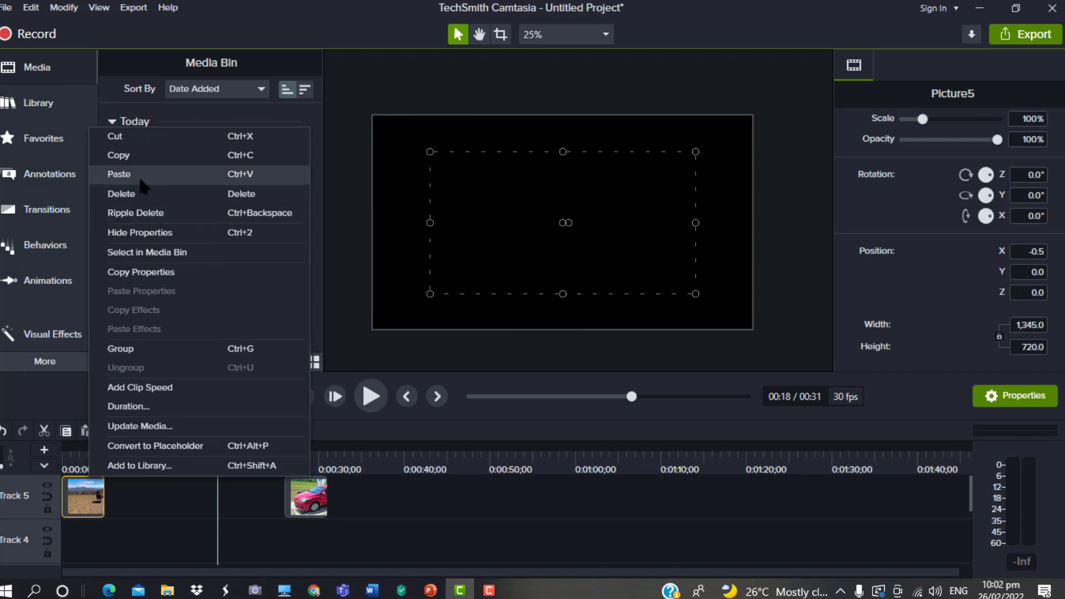
{"action": "left_click", "coordinate": [138, 154]}
{"action": "left_click", "coordinate": [121, 478]}
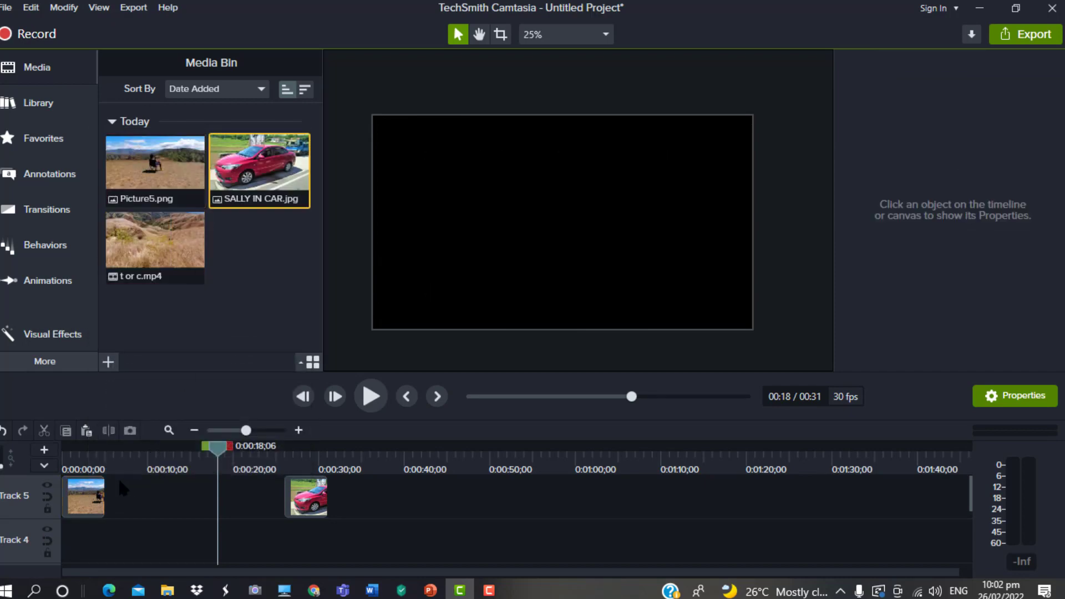
{"action": "right_click", "coordinate": [118, 477]}
{"action": "left_click", "coordinate": [156, 206]}
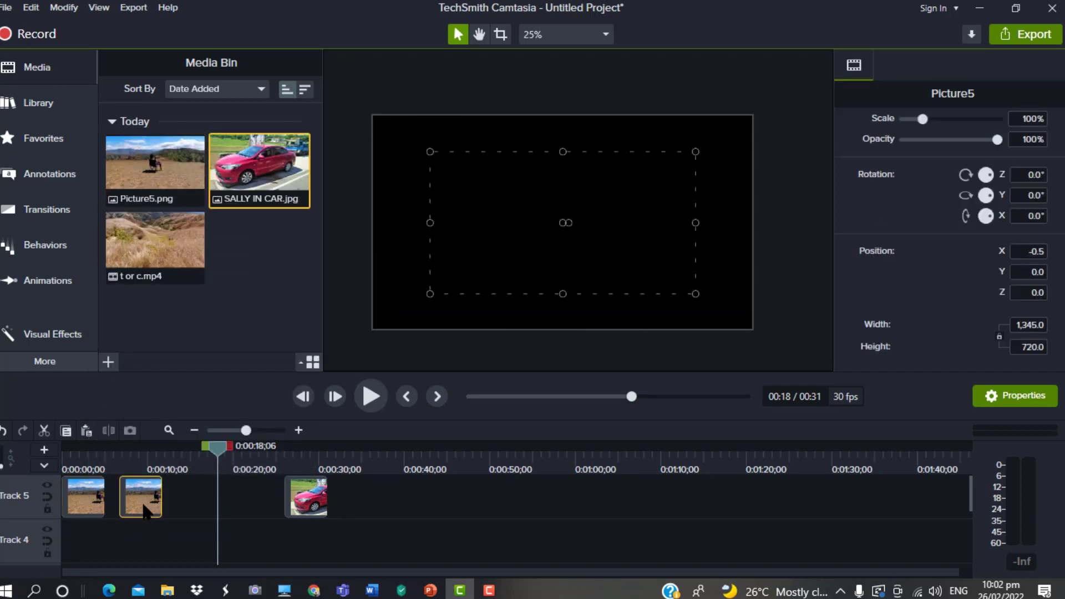
{"action": "left_click_drag", "start_coordinate": [143, 508], "coordinate": [103, 501]}
Step: Enlarge both Picture5 clips together to about 150.4% scale so the picture fills the canvas
{"action": "mouse_move", "coordinate": [108, 463]}
{"action": "left_mouse_down"}
{"action": "mouse_move", "coordinate": [105, 451]}
{"action": "mouse_move", "coordinate": [84, 451]}
{"action": "mouse_move", "coordinate": [116, 460]}
{"action": "left_mouse_up"}
{"action": "left_click_drag", "start_coordinate": [207, 563], "coordinate": [83, 499]}
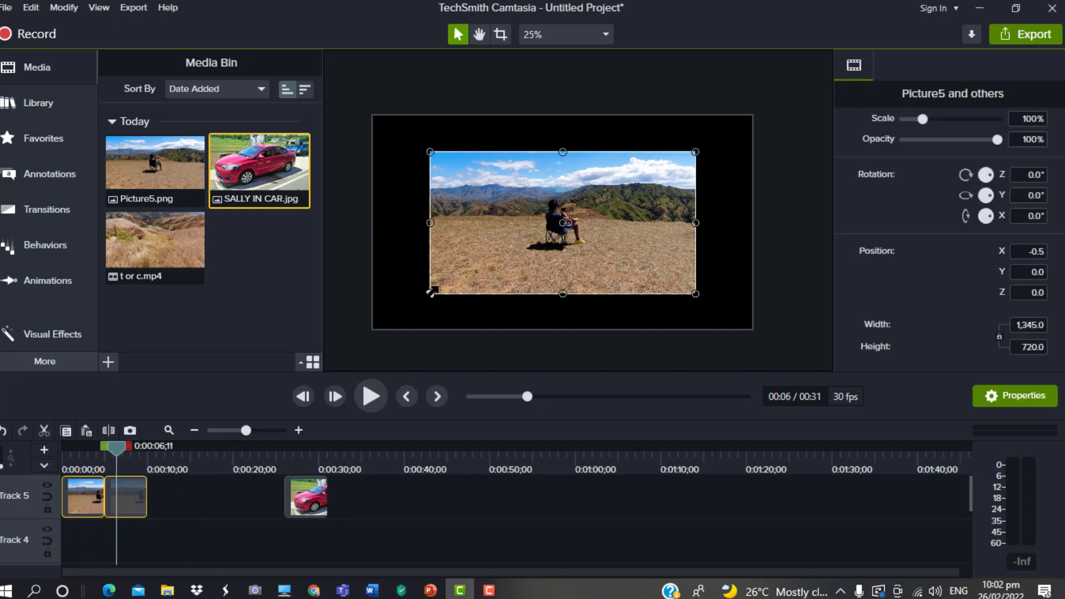
{"action": "left_click_drag", "start_coordinate": [432, 291], "coordinate": [361, 332]}
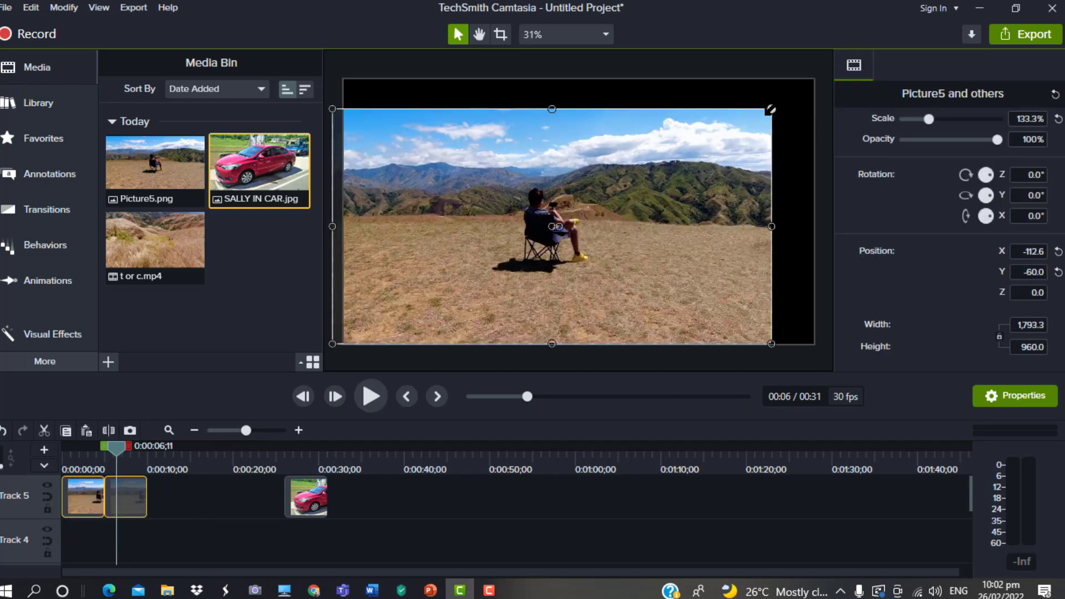
{"action": "left_click_drag", "start_coordinate": [771, 110], "coordinate": [806, 79]}
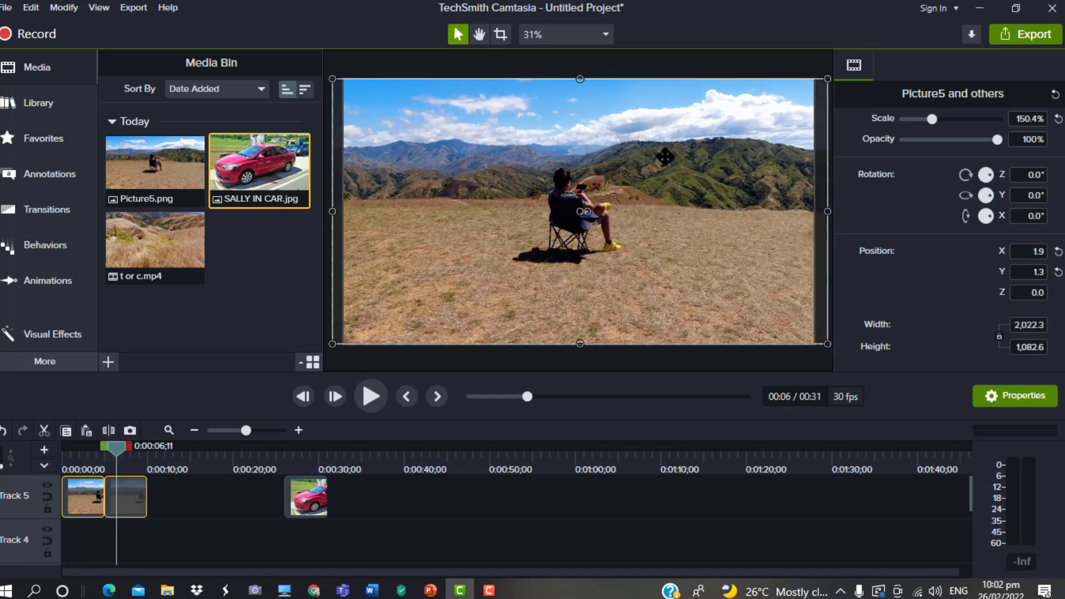
{"action": "left_click_drag", "start_coordinate": [580, 78], "coordinate": [580, 78]}
{"action": "left_click", "coordinate": [162, 538]}
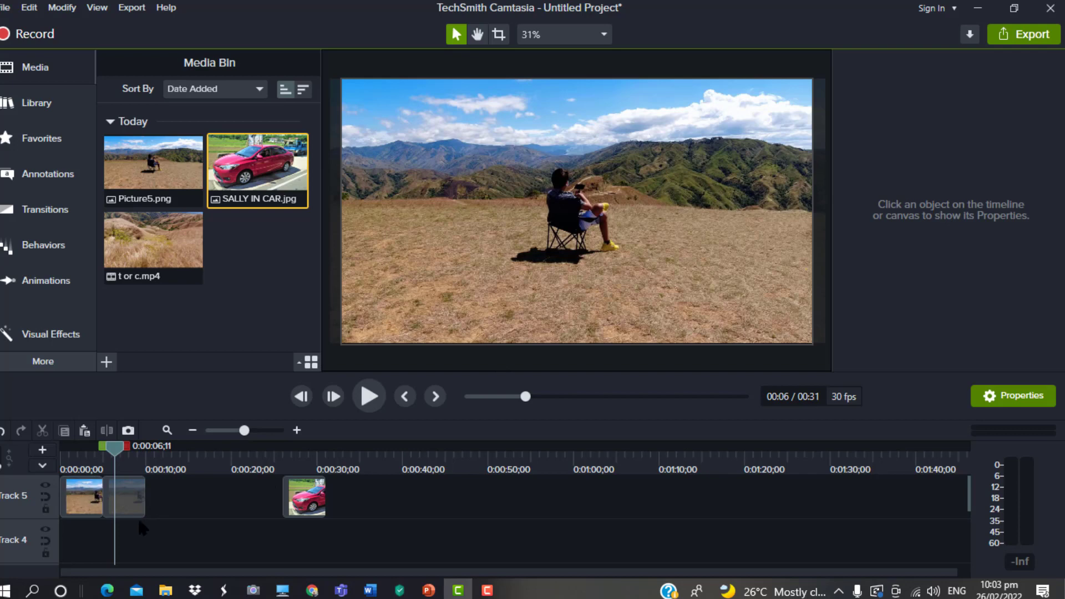
Step: Add a Slide right transition between the two Picture5 clips and scrub the playhead across it
{"action": "left_click", "coordinate": [88, 460]}
{"action": "left_click", "coordinate": [130, 459]}
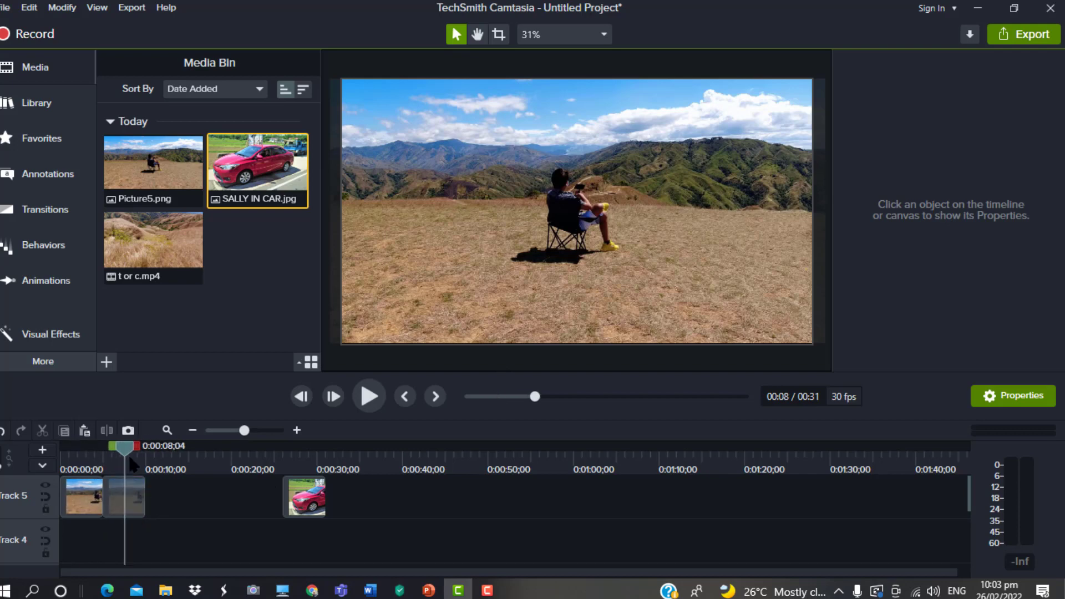
{"action": "left_click", "coordinate": [139, 497]}
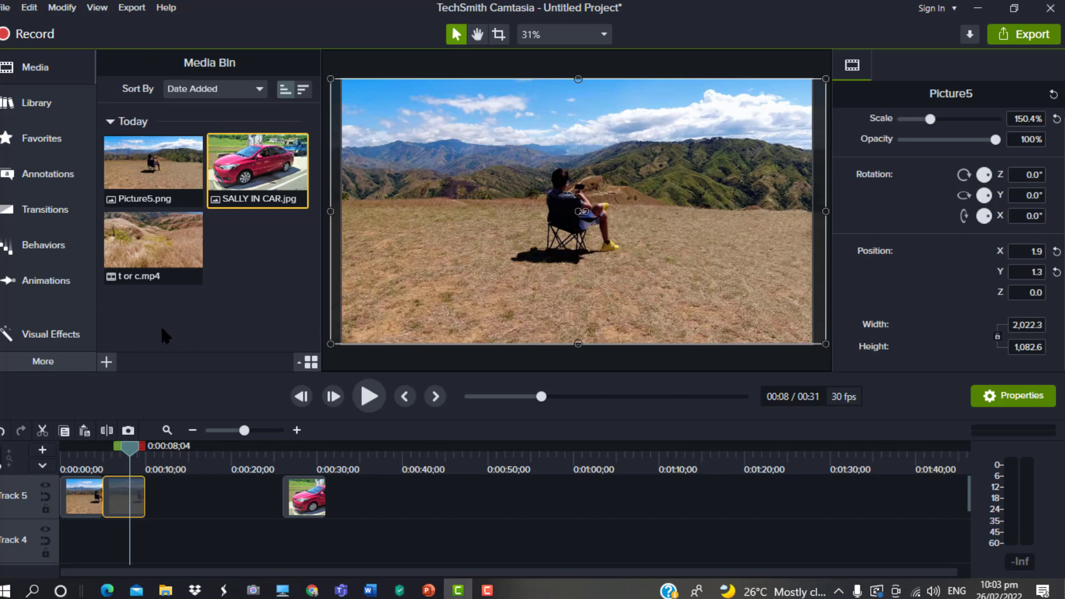
{"action": "left_click", "coordinate": [62, 214]}
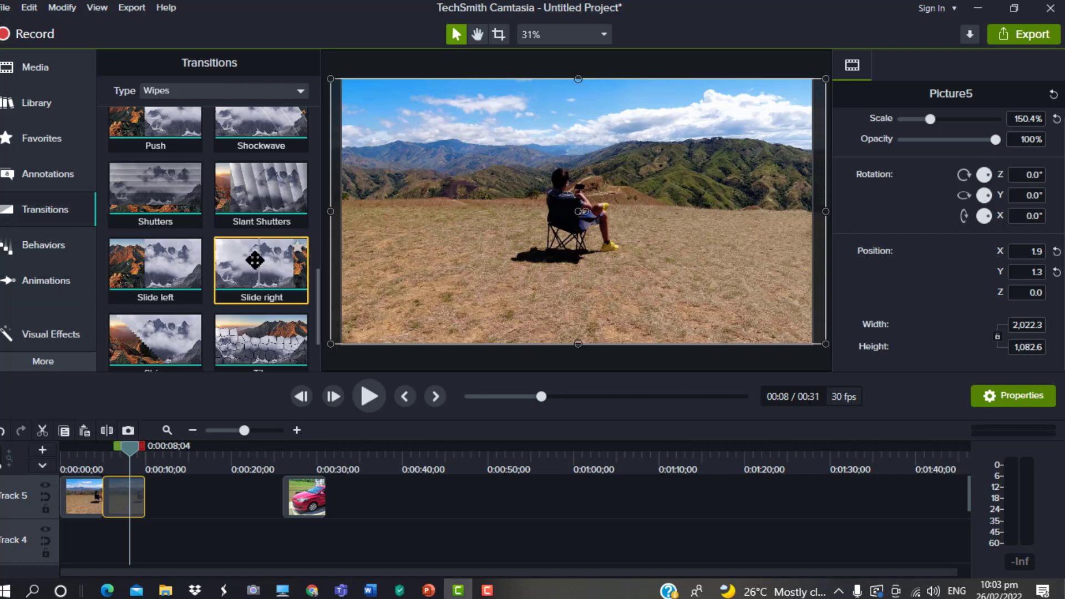
{"action": "left_click_drag", "start_coordinate": [276, 269], "coordinate": [117, 509]}
{"action": "left_click", "coordinate": [98, 457]}
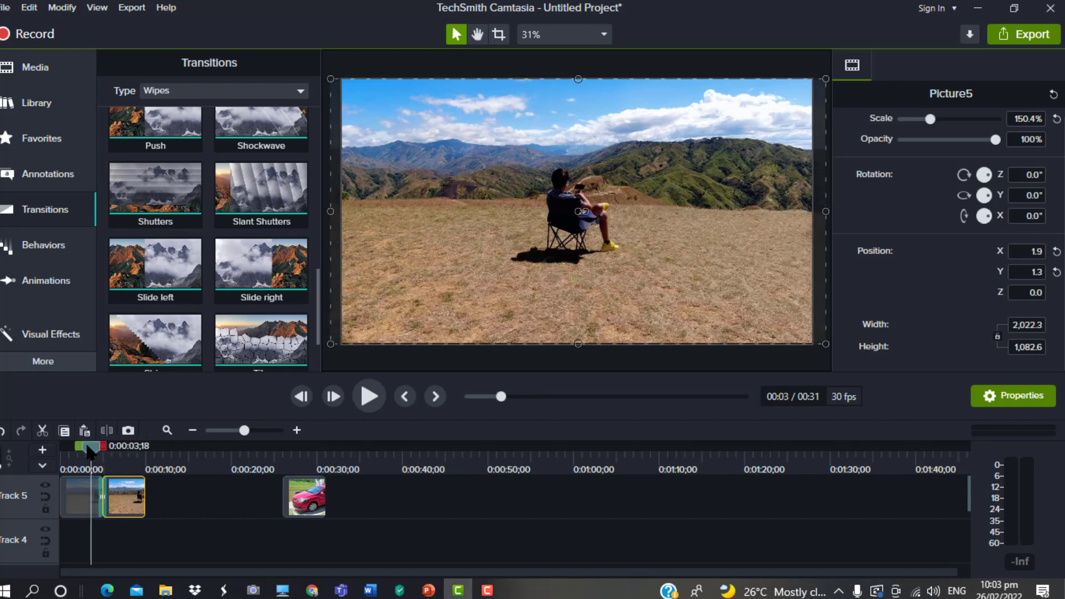
{"action": "left_click_drag", "start_coordinate": [90, 450], "coordinate": [132, 446]}
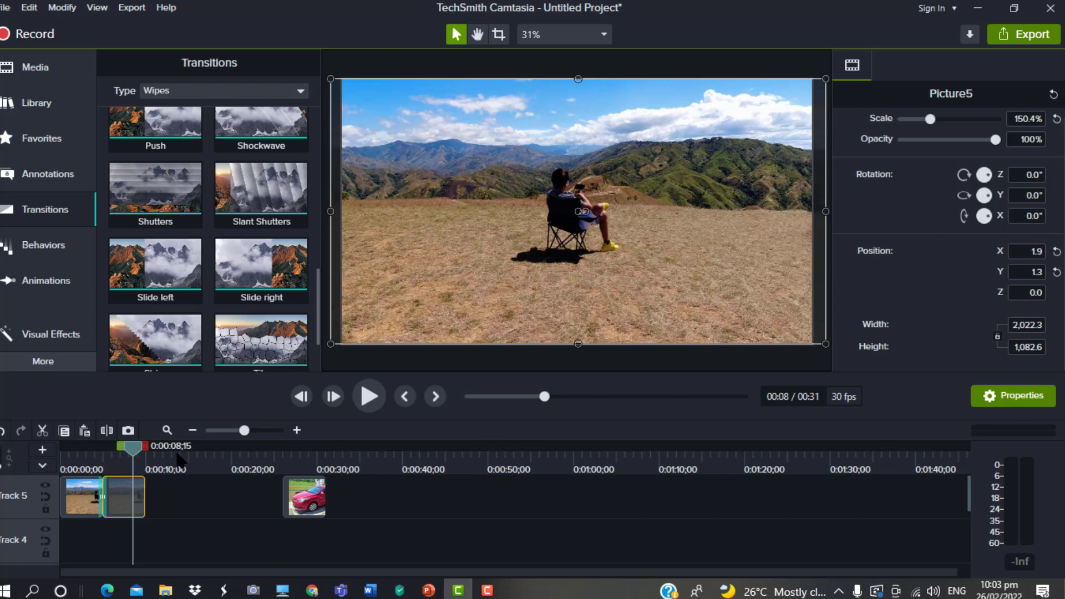
Step: Apply the Color Adjustment visual effect to the second Picture5 clip and park the playhead inside that clip
{"action": "left_click", "coordinate": [62, 342]}
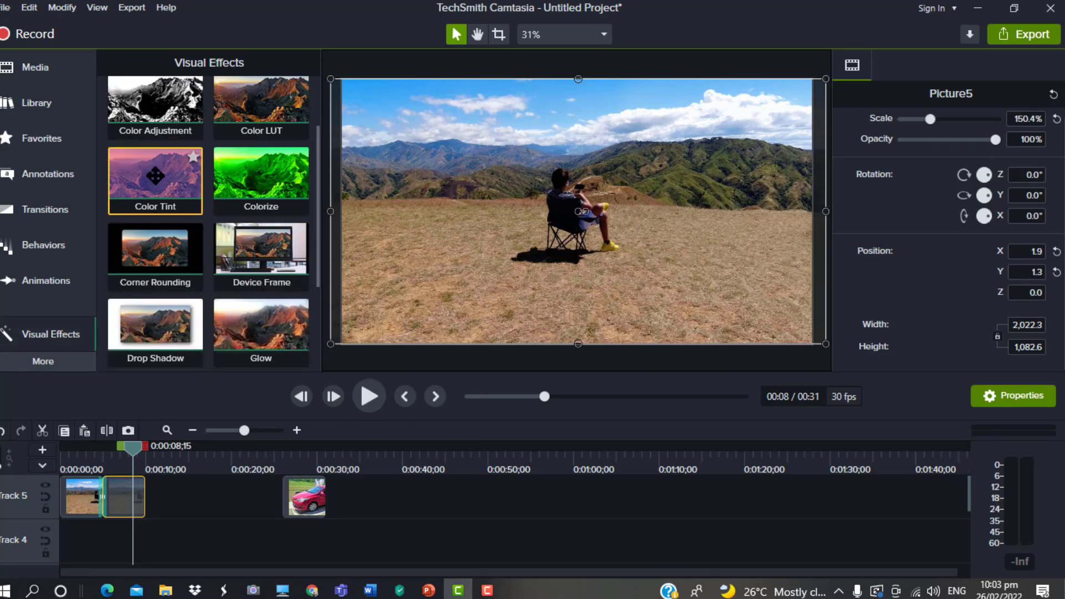
{"action": "left_click_drag", "start_coordinate": [321, 262], "coordinate": [318, 228]}
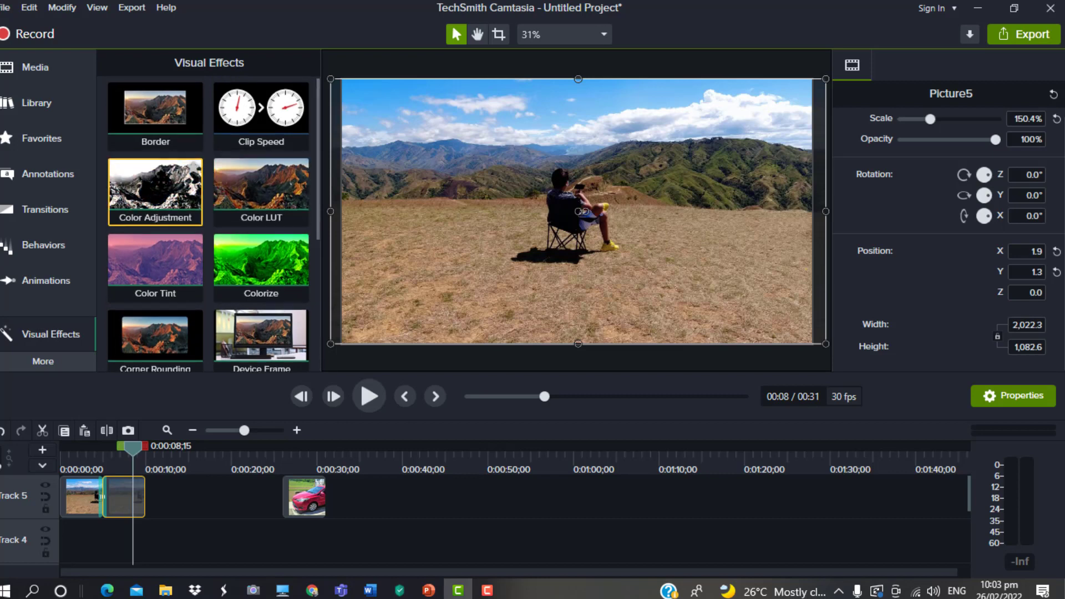
{"action": "left_click_drag", "start_coordinate": [161, 180], "coordinate": [141, 501]}
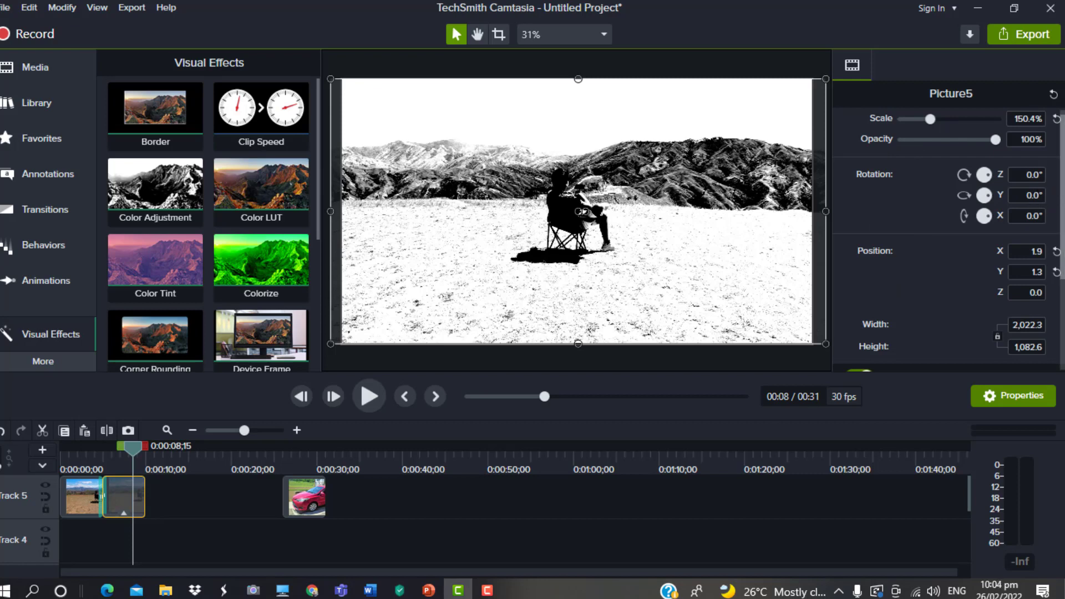
{"action": "scroll", "coordinate": [944, 331], "scroll_direction": "down", "scroll_amount": 5}
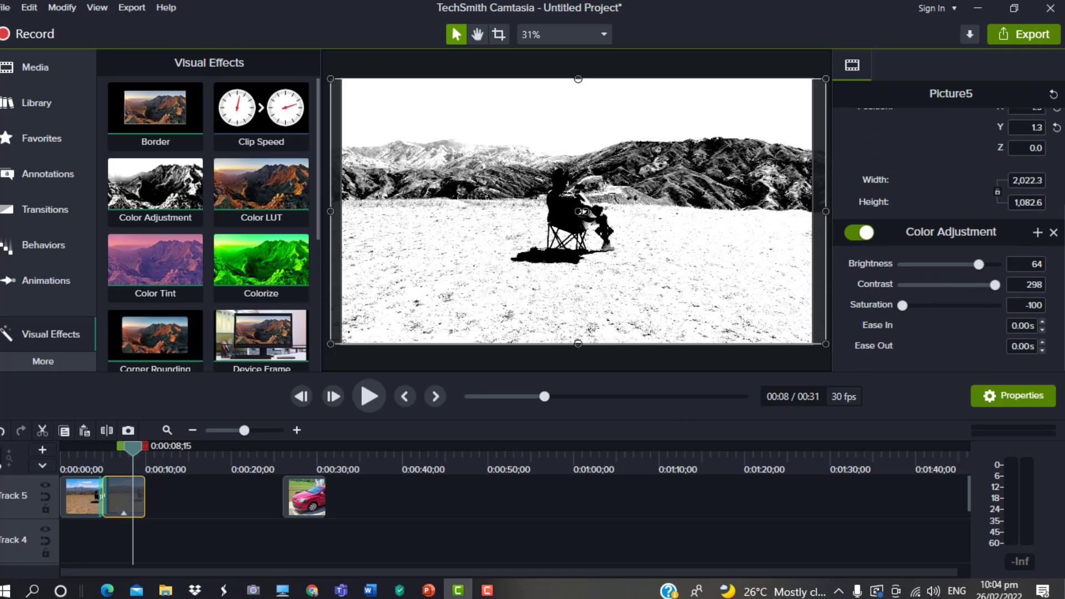
{"action": "mouse_move", "coordinate": [134, 456]}
{"action": "left_mouse_down"}
{"action": "mouse_move", "coordinate": [101, 456]}
{"action": "mouse_move", "coordinate": [119, 455]}
{"action": "left_mouse_up"}
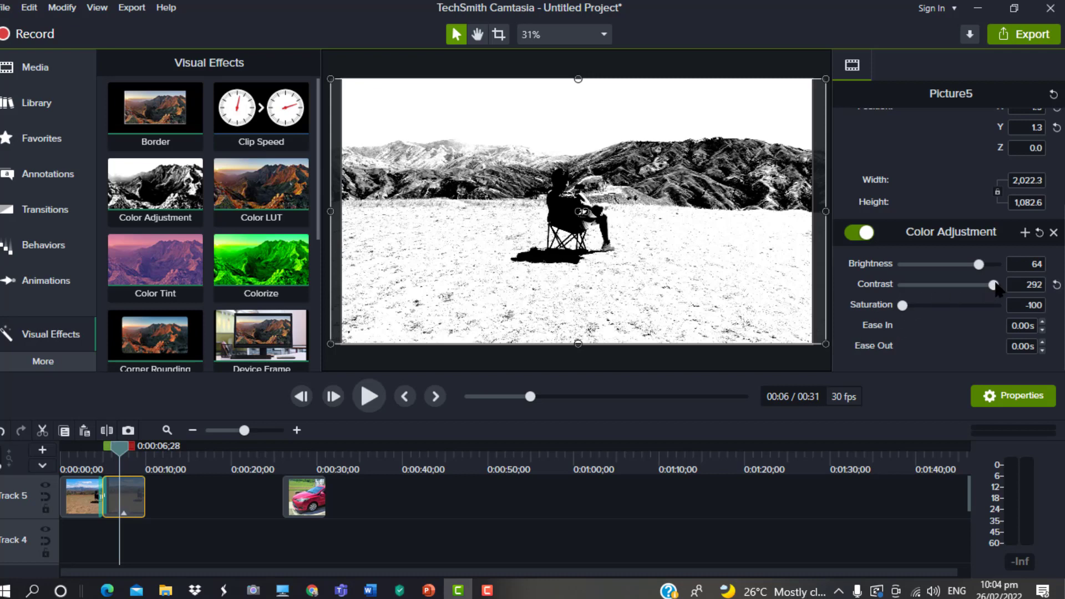
Step: Set the second Picture5 clip's color adjustment to brightness -14, contrast -20 and saturation 83
{"action": "left_click_drag", "start_coordinate": [996, 285], "coordinate": [950, 289]}
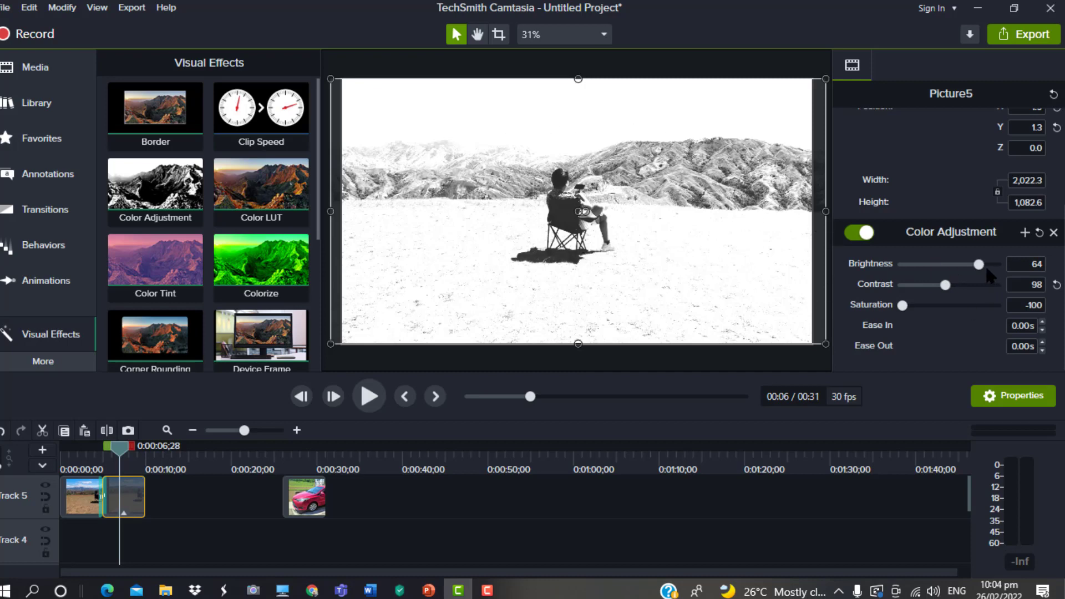
{"action": "left_click_drag", "start_coordinate": [979, 265], "coordinate": [952, 254]}
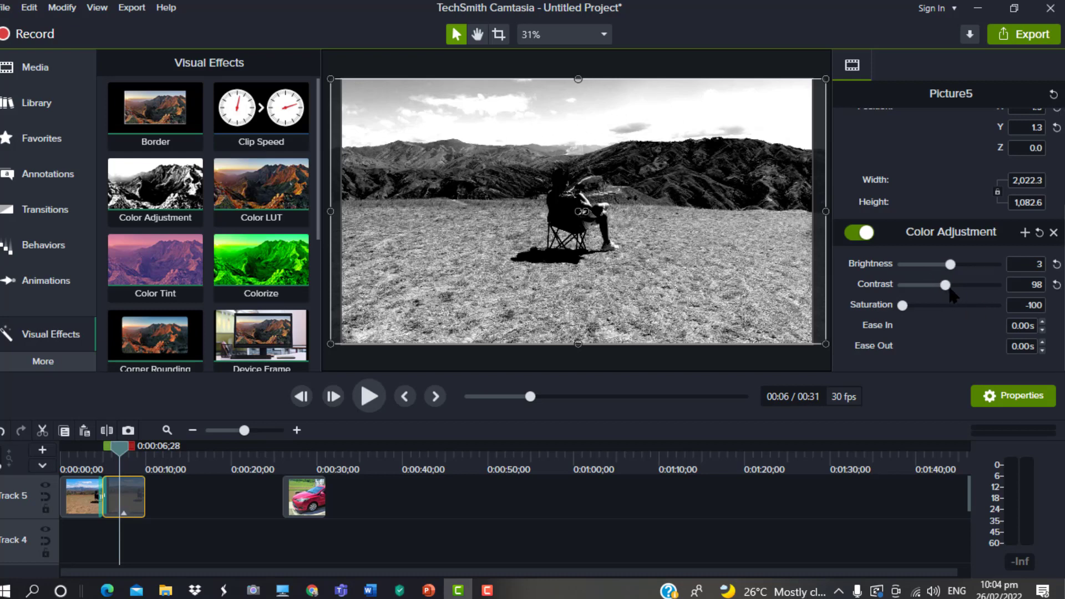
{"action": "left_click_drag", "start_coordinate": [947, 286], "coordinate": [932, 286]}
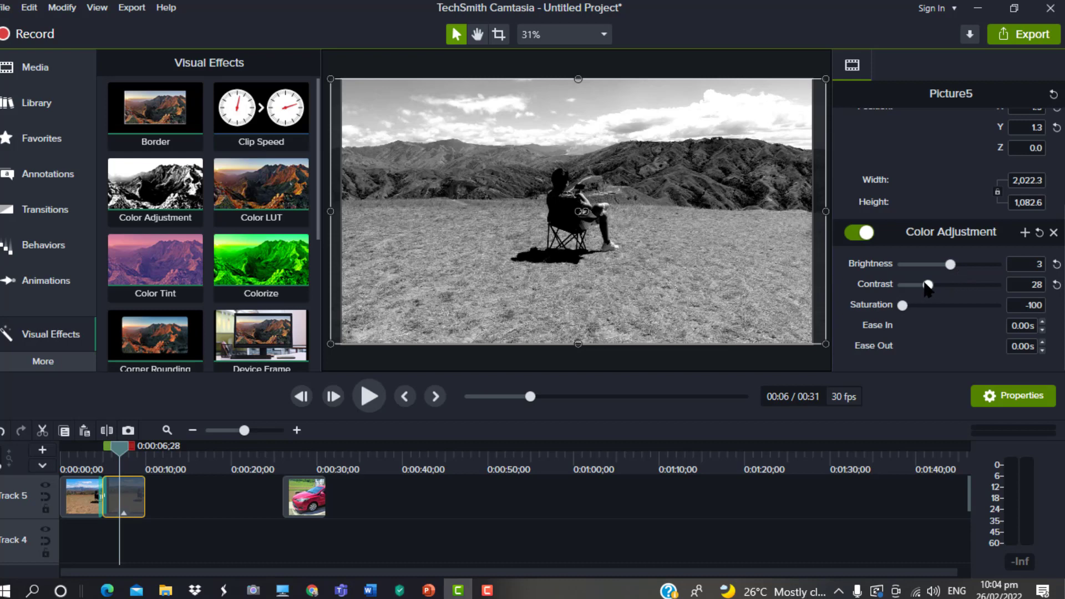
{"action": "left_click_drag", "start_coordinate": [928, 285], "coordinate": [945, 269]}
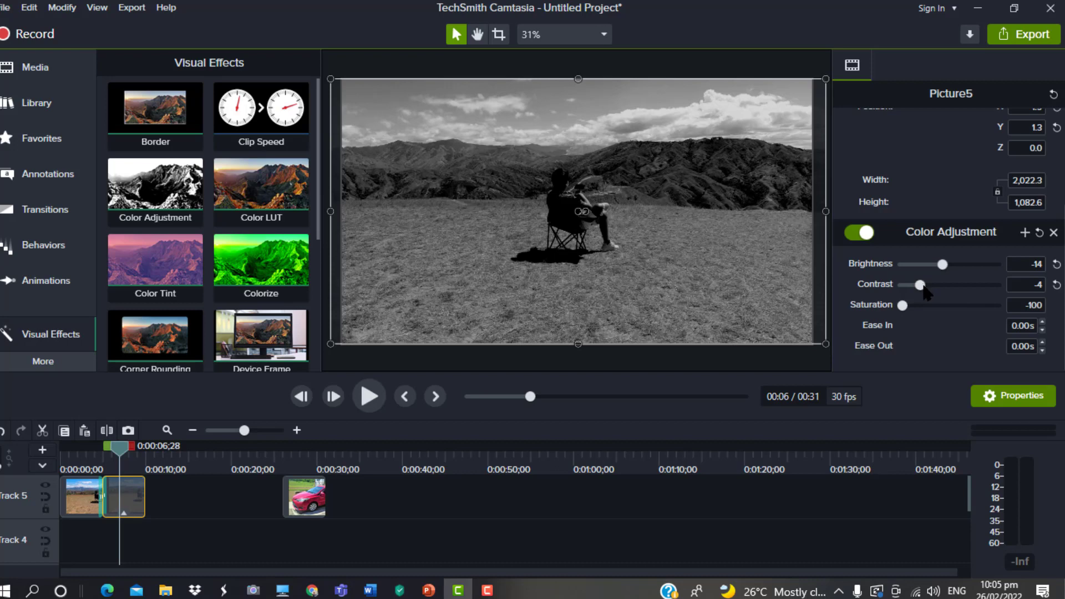
{"action": "left_click_drag", "start_coordinate": [926, 293], "coordinate": [924, 294]}
{"action": "left_click_drag", "start_coordinate": [925, 294], "coordinate": [923, 295]}
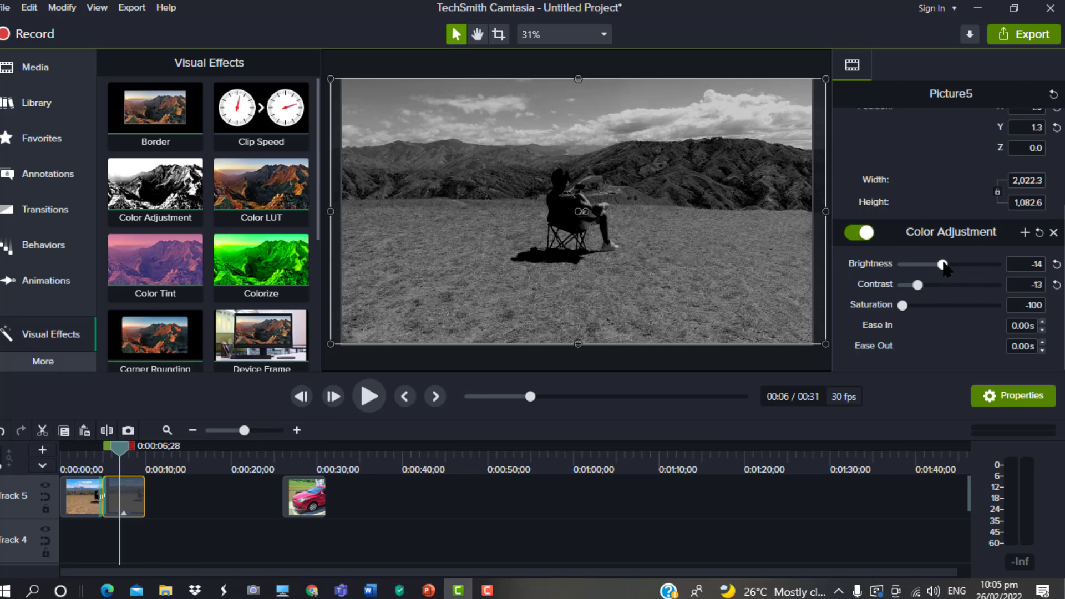
{"action": "left_click_drag", "start_coordinate": [944, 269], "coordinate": [949, 269]}
{"action": "mouse_move", "coordinate": [923, 287]}
{"action": "left_mouse_down"}
{"action": "mouse_move", "coordinate": [938, 266]}
{"action": "mouse_move", "coordinate": [946, 272]}
{"action": "mouse_move", "coordinate": [921, 290]}
{"action": "left_mouse_up"}
{"action": "left_click_drag", "start_coordinate": [902, 307], "coordinate": [988, 307]}
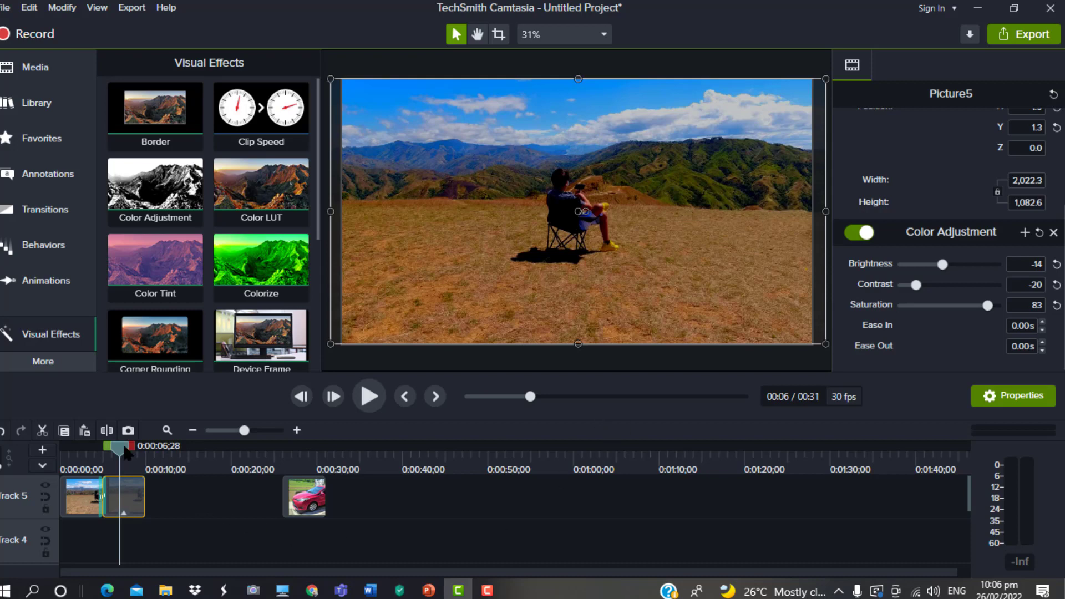
Step: Fine-tune the color adjustment to contrast -10 and brightness -11, and play back the transition between the two Picture5 clips
{"action": "mouse_move", "coordinate": [127, 452]}
{"action": "left_mouse_down"}
{"action": "mouse_move", "coordinate": [108, 454]}
{"action": "mouse_move", "coordinate": [124, 453]}
{"action": "left_mouse_up"}
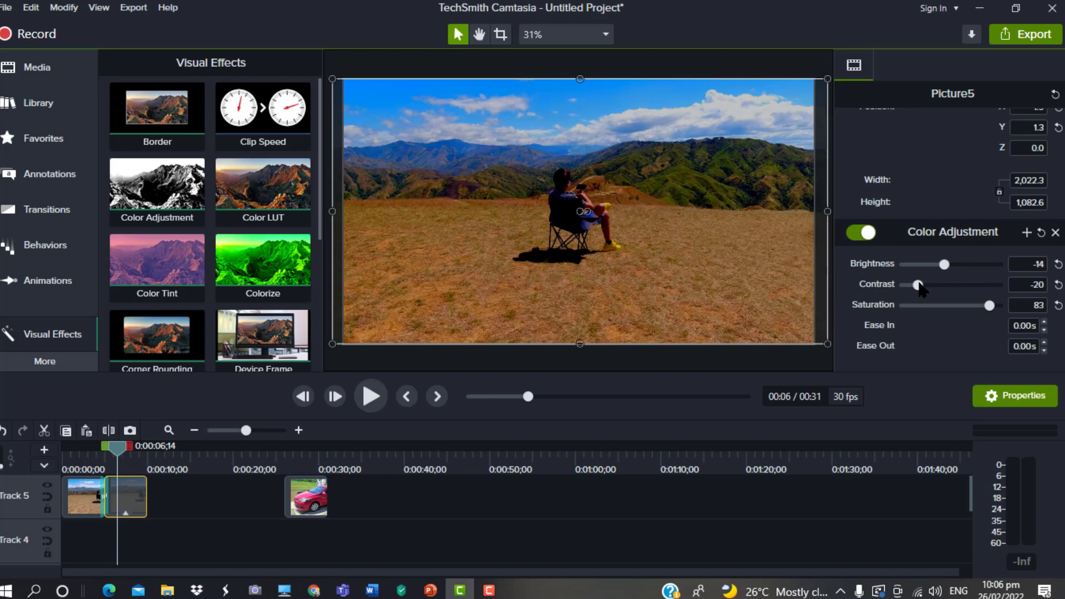
{"action": "left_click_drag", "start_coordinate": [919, 283], "coordinate": [921, 283]}
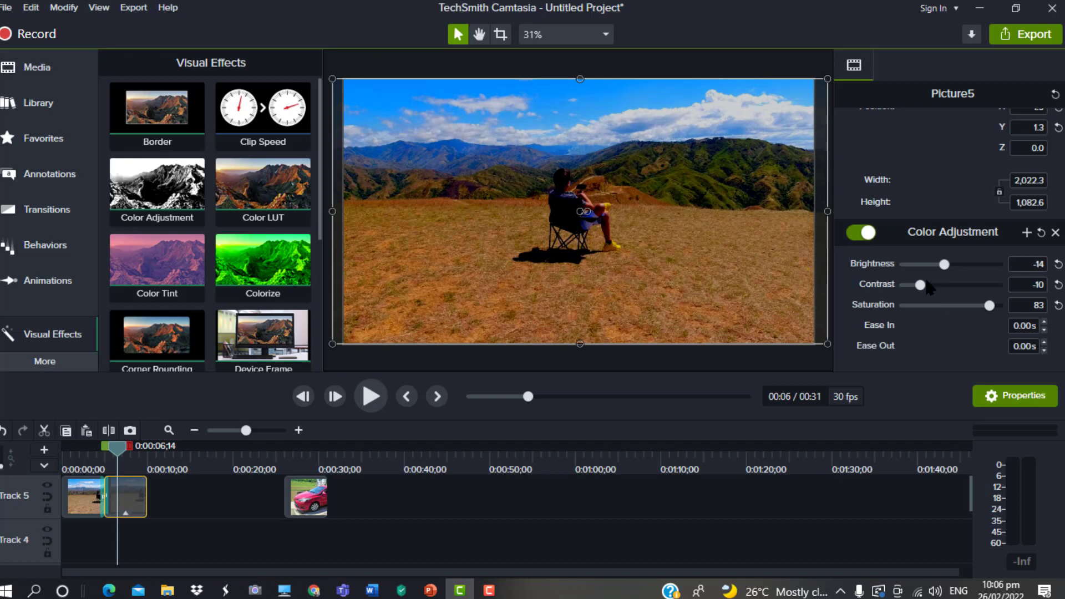
{"action": "left_click_drag", "start_coordinate": [948, 265], "coordinate": [951, 266]}
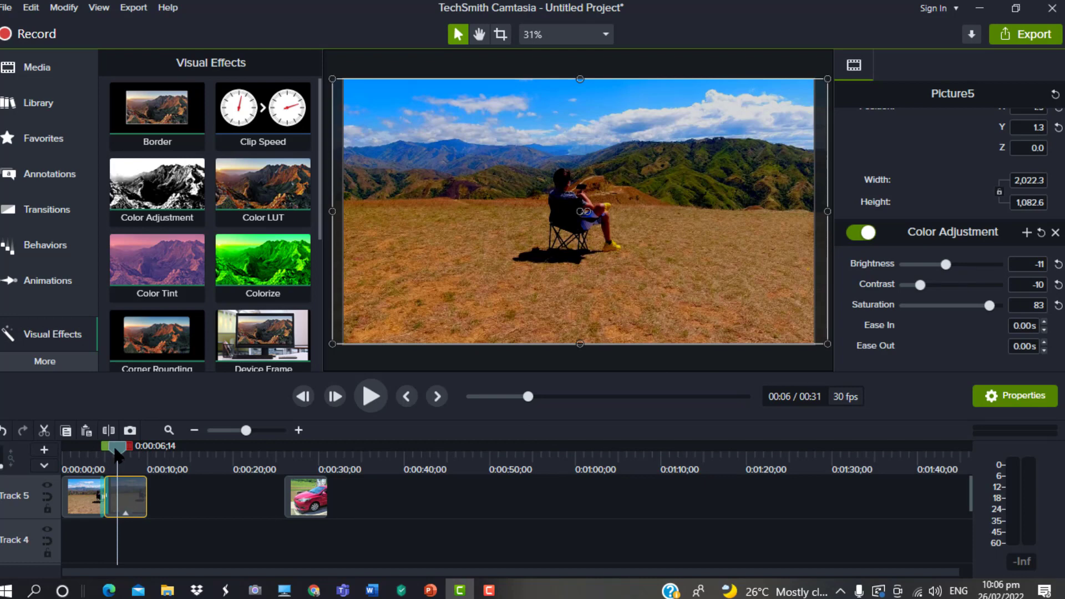
{"action": "left_click_drag", "start_coordinate": [119, 455], "coordinate": [106, 449]}
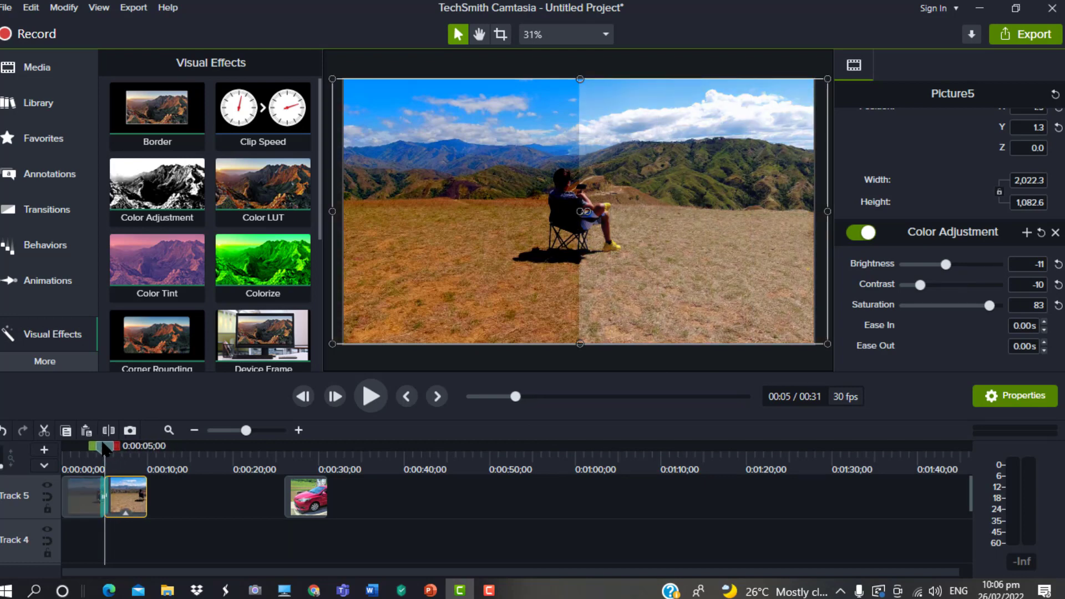
{"action": "left_click_drag", "start_coordinate": [105, 449], "coordinate": [84, 447]}
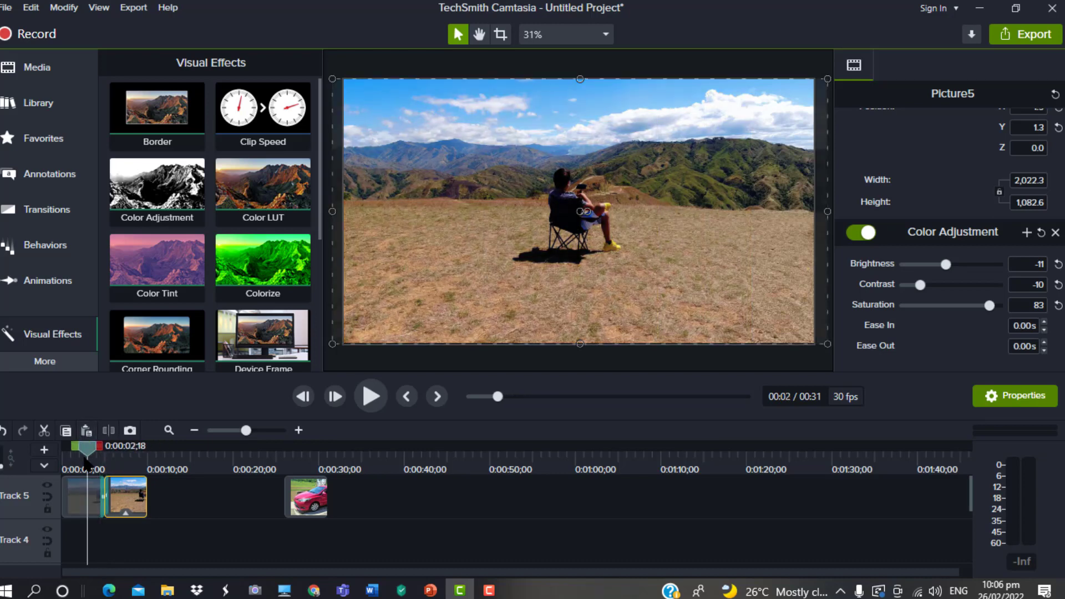
{"action": "left_click", "coordinate": [371, 396]}
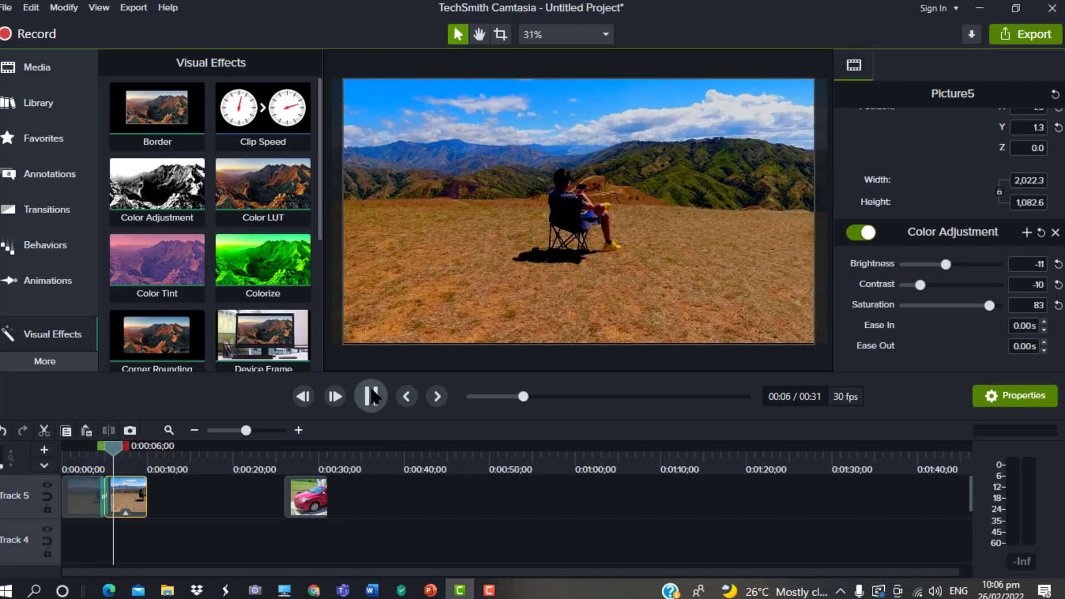
{"action": "left_click", "coordinate": [371, 397]}
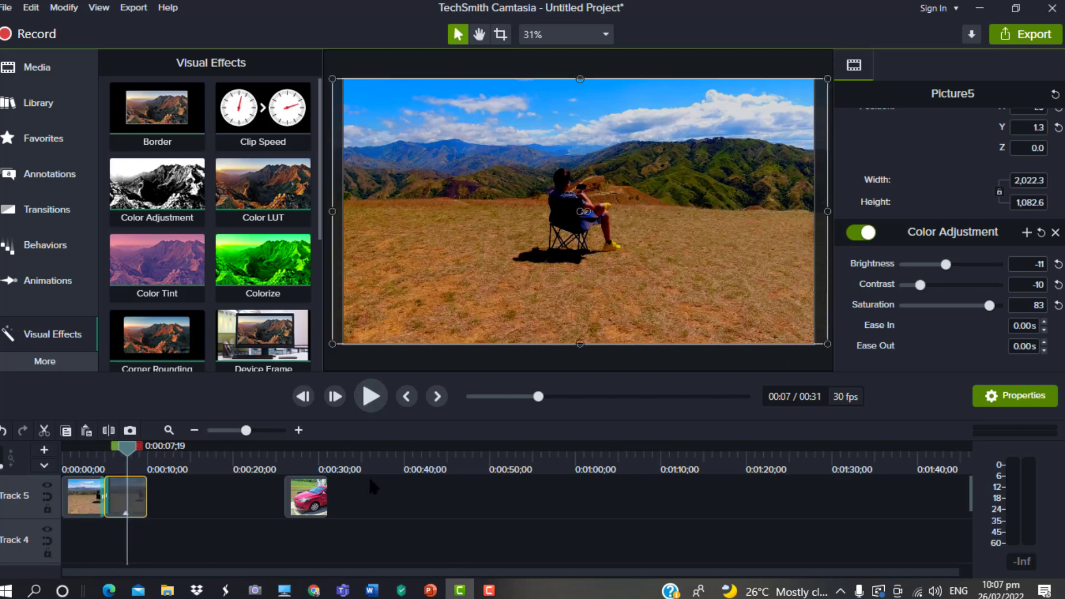
Step: Move the red car clip directly behind the second Picture5 clip on Track 5 and place the playhead over it
{"action": "left_click_drag", "start_coordinate": [293, 494], "coordinate": [154, 490]}
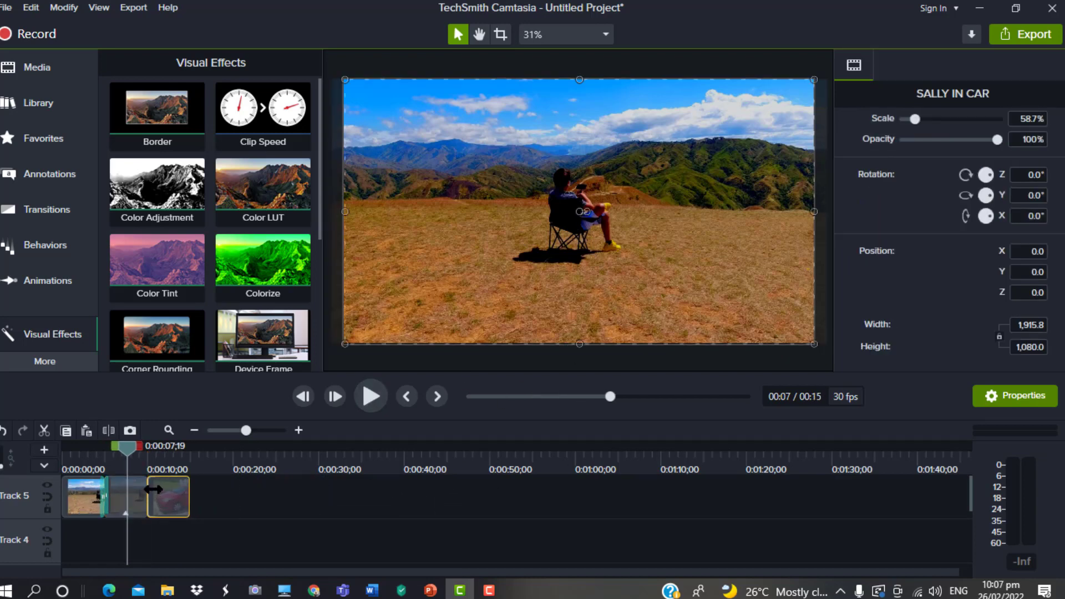
{"action": "left_click_drag", "start_coordinate": [126, 452], "coordinate": [167, 454]}
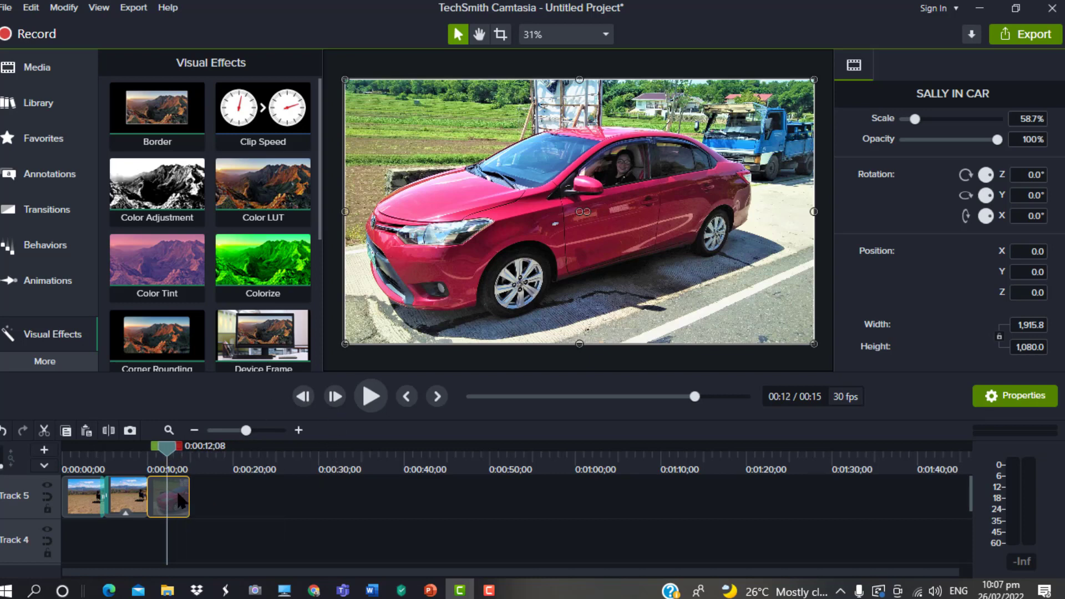
Step: Copy the red car clip and paste the duplicate directly behind the original on Track 5
{"action": "right_click", "coordinate": [181, 502]}
{"action": "left_click", "coordinate": [247, 161]}
{"action": "left_click", "coordinate": [213, 496]}
{"action": "right_click", "coordinate": [212, 495]}
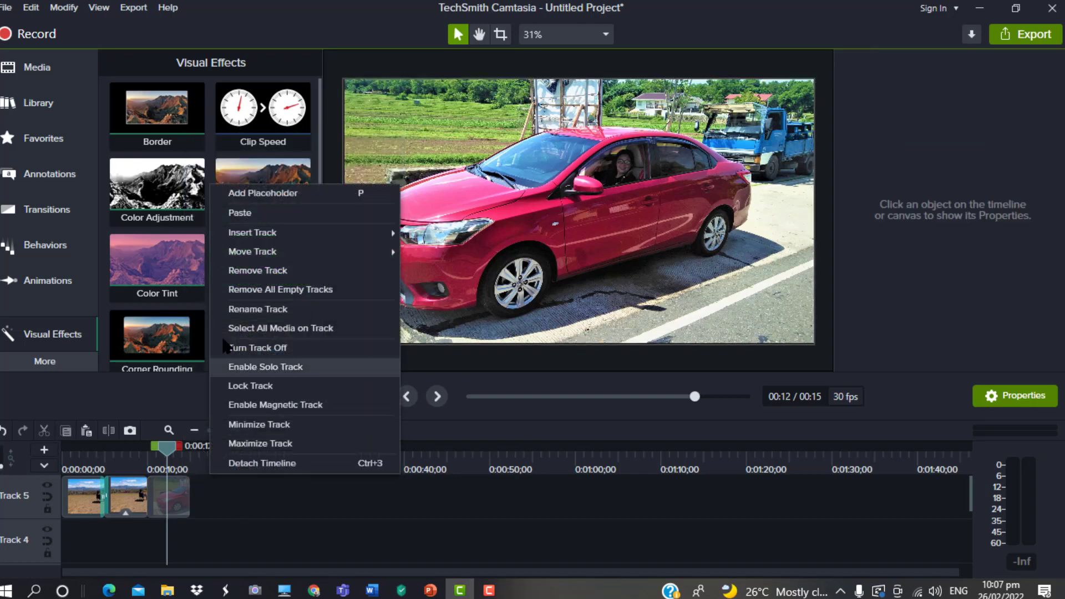
{"action": "left_click", "coordinate": [237, 213]}
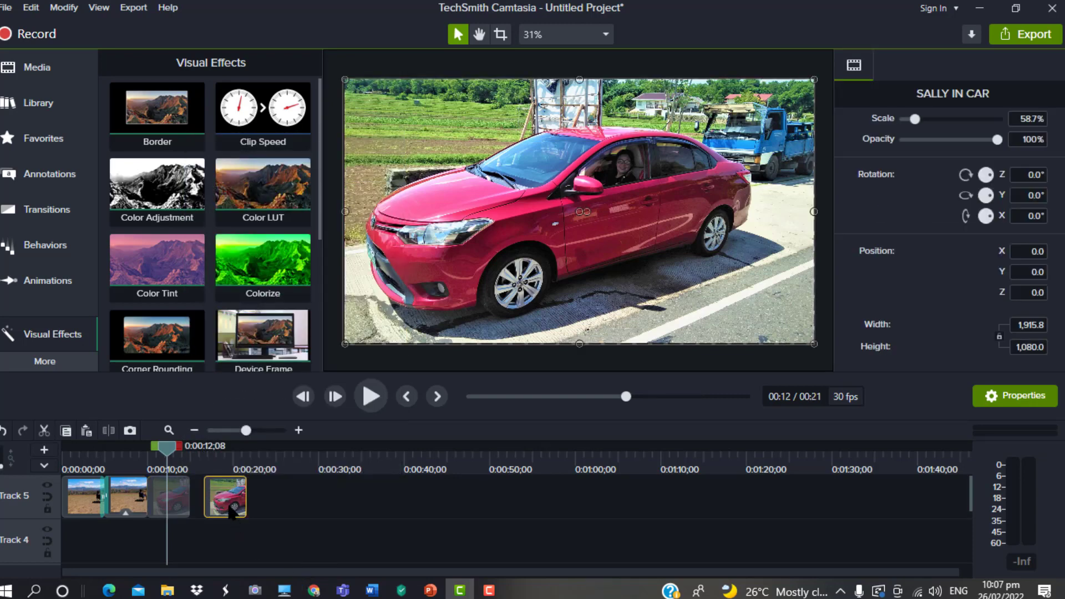
{"action": "left_click_drag", "start_coordinate": [214, 499], "coordinate": [203, 498]}
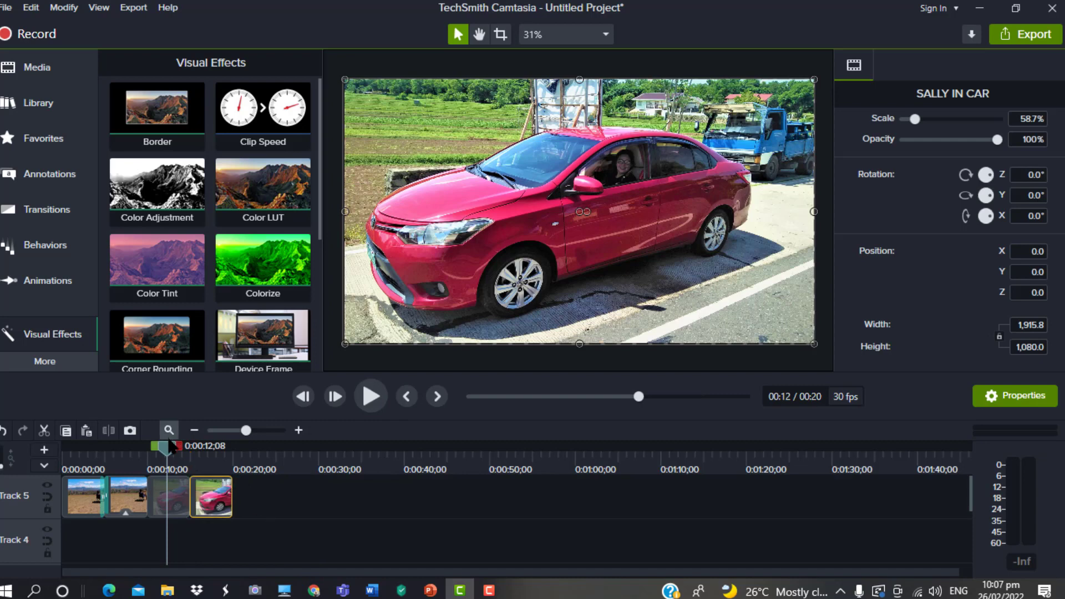
Step: Add the Slide right wipe transition to the second red car clip, where it meets the first one
{"action": "left_click_drag", "start_coordinate": [193, 447], "coordinate": [185, 448]}
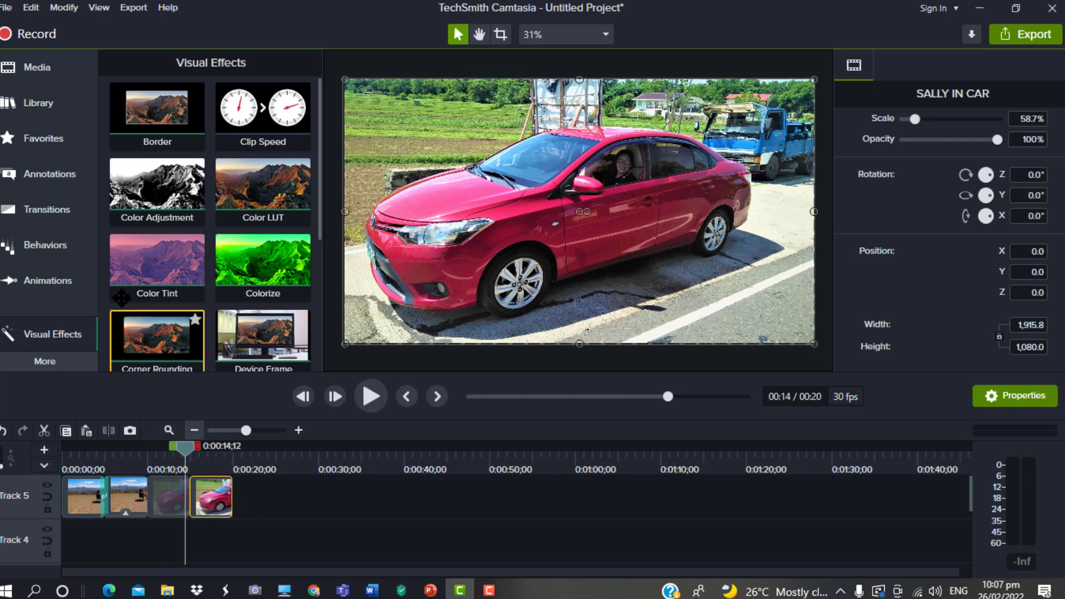
{"action": "left_click", "coordinate": [56, 209]}
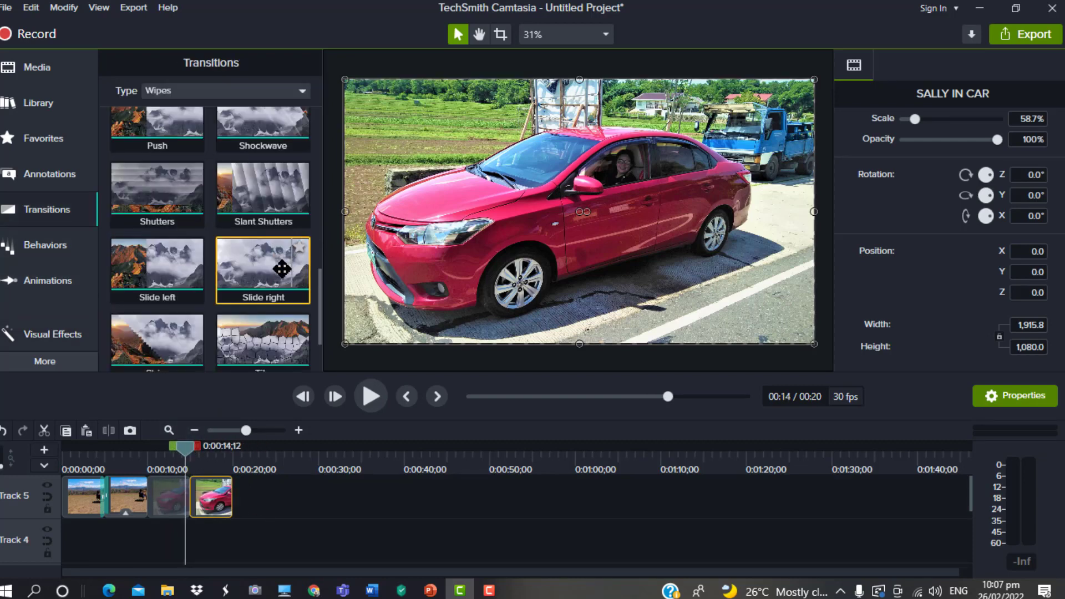
{"action": "left_click_drag", "start_coordinate": [271, 266], "coordinate": [202, 493]}
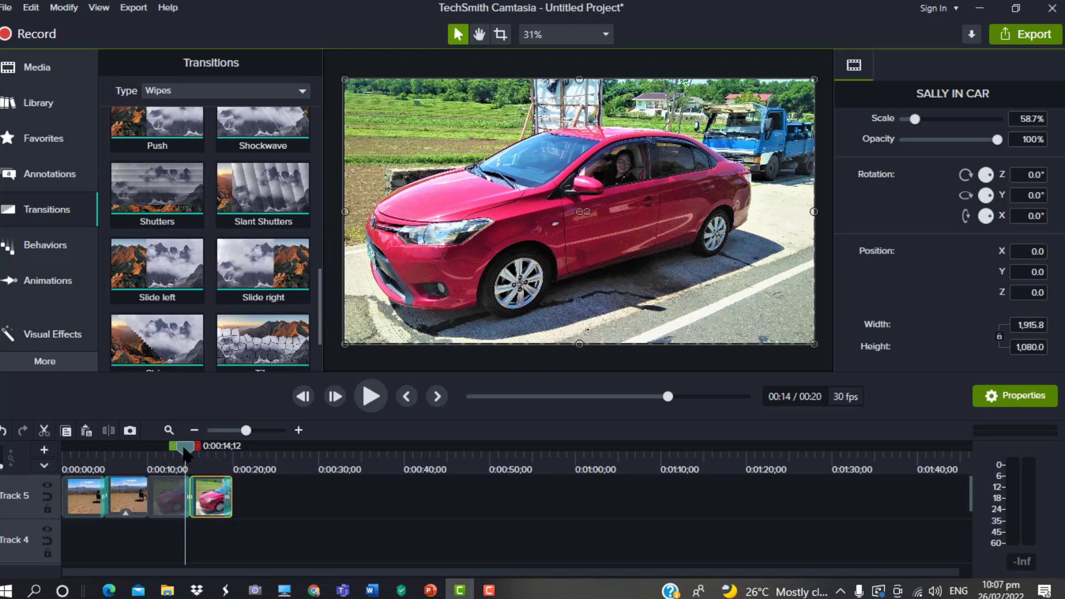
Step: Place the playhead at 0:00:17;05 over the second red car clip and apply the Color Adjustment visual effect to that clip
{"action": "left_click_drag", "start_coordinate": [183, 452], "coordinate": [208, 453]}
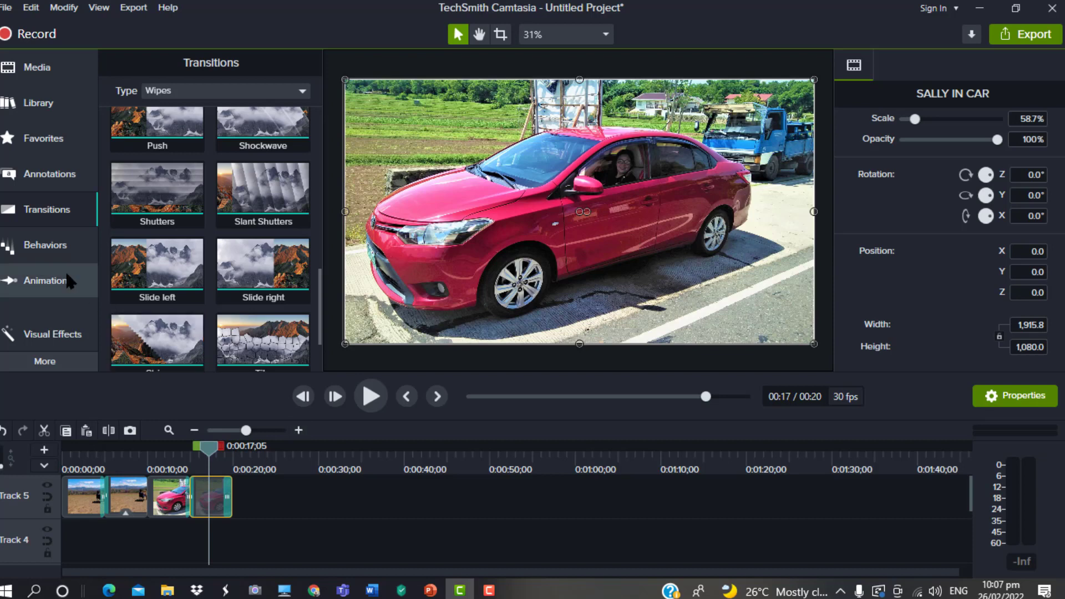
{"action": "left_click", "coordinate": [73, 336]}
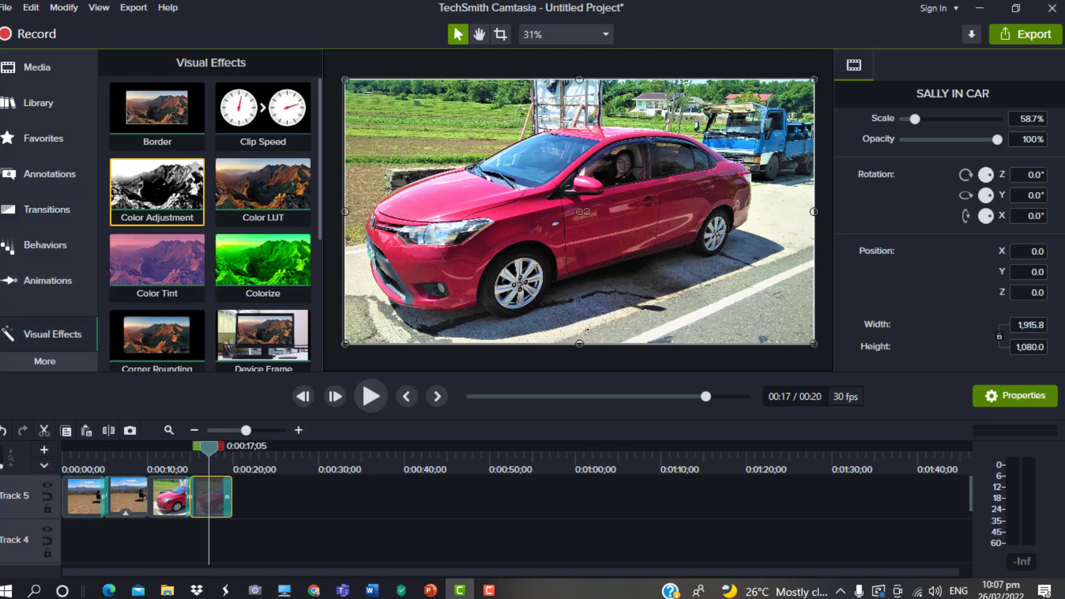
{"action": "left_click_drag", "start_coordinate": [157, 192], "coordinate": [211, 497]}
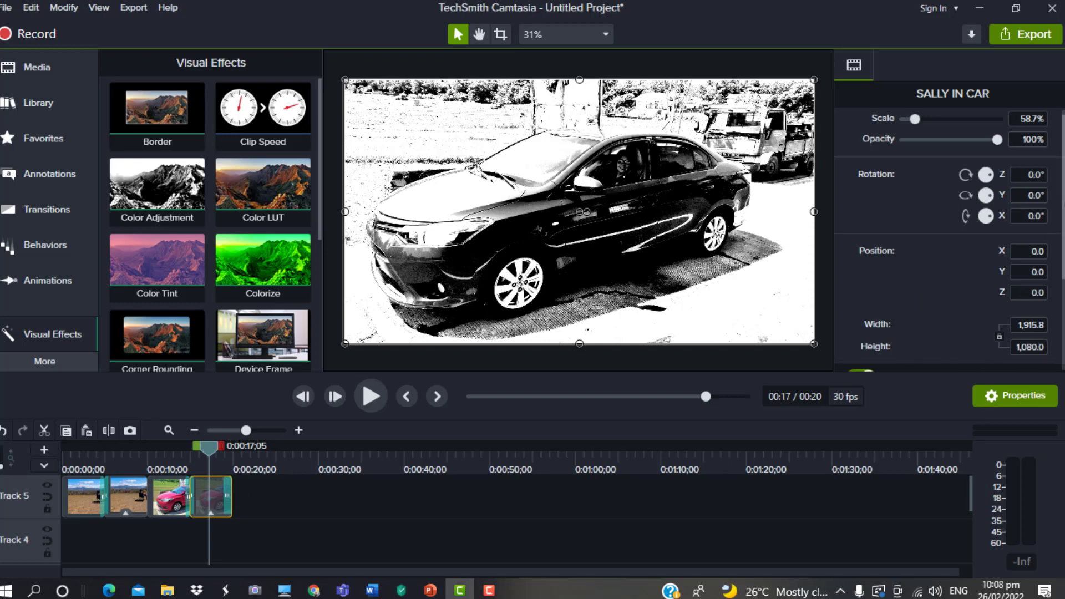
Step: Set the second red car clip's color adjustment to brightness 0, contrast -1 and saturation 68
{"action": "scroll", "coordinate": [994, 361], "scroll_direction": "down", "scroll_amount": 4}
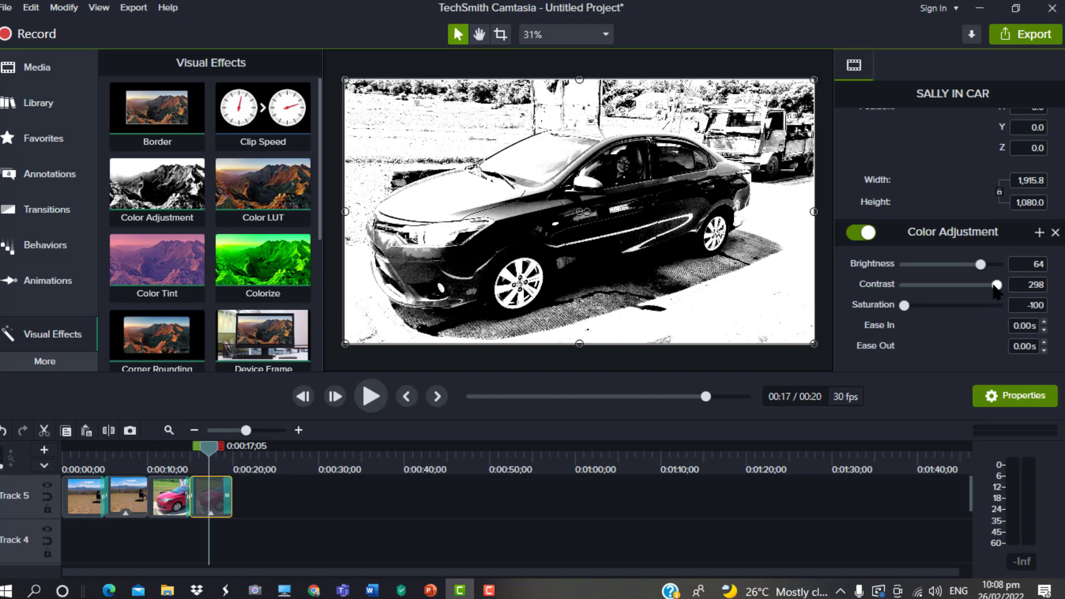
{"action": "left_click_drag", "start_coordinate": [997, 287], "coordinate": [959, 267]}
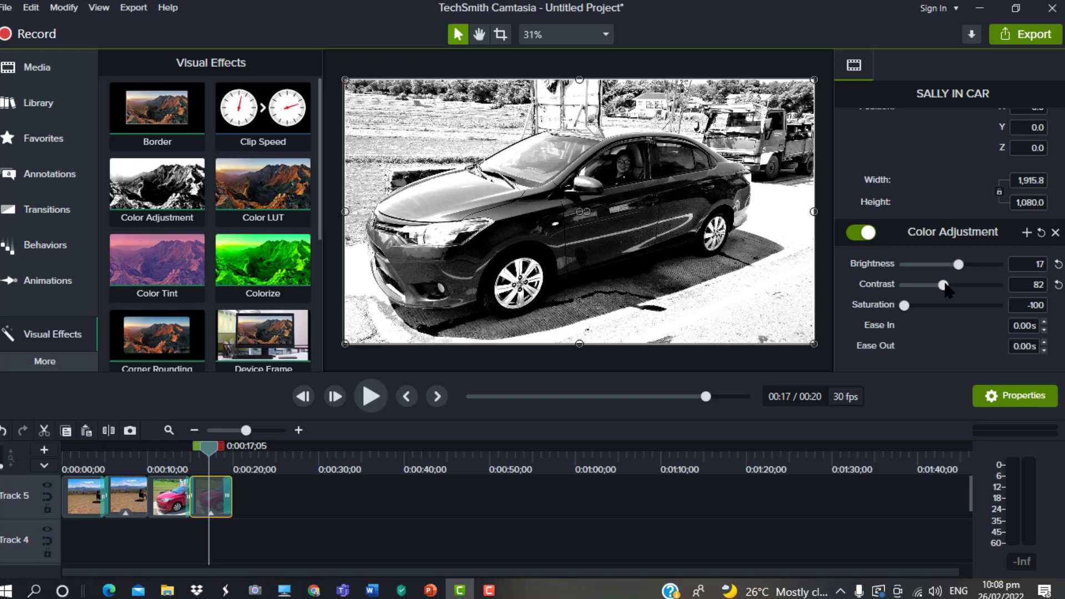
{"action": "left_click_drag", "start_coordinate": [947, 289], "coordinate": [940, 290]}
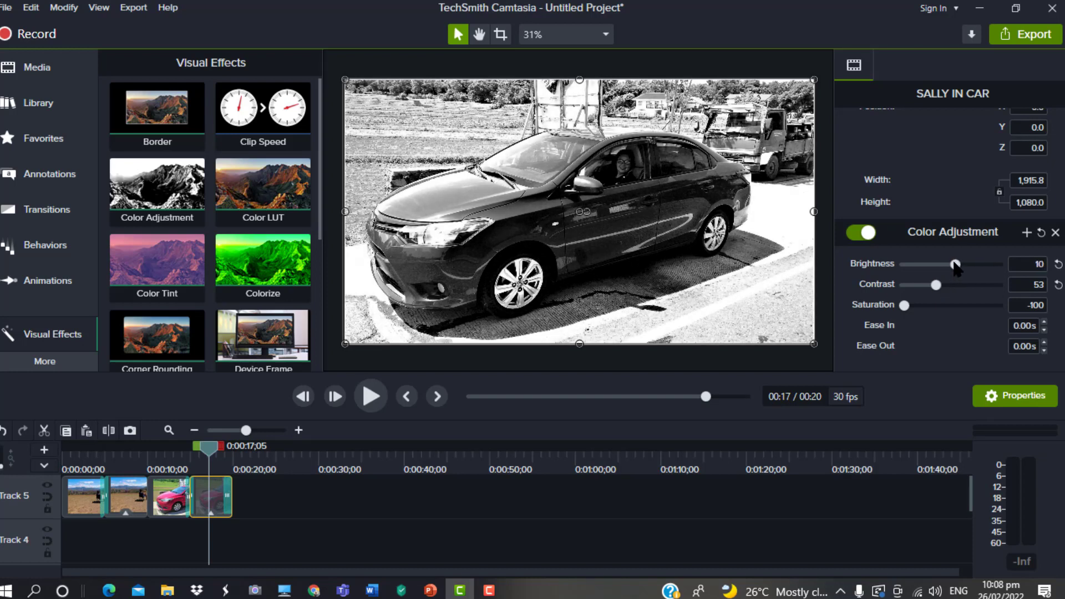
{"action": "left_click_drag", "start_coordinate": [955, 265], "coordinate": [954, 265]}
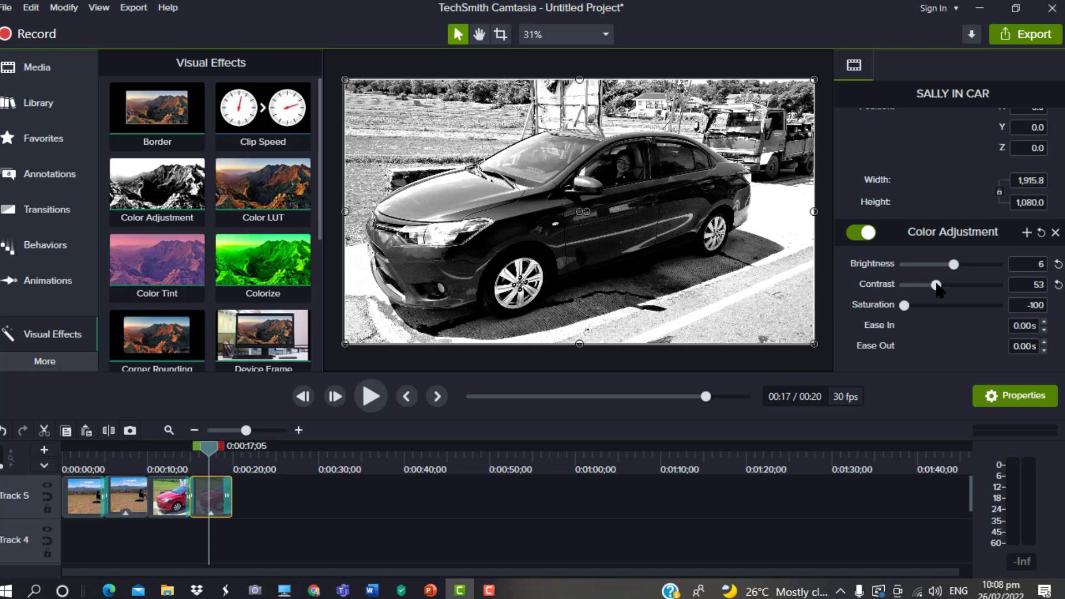
{"action": "left_click_drag", "start_coordinate": [934, 288], "coordinate": [925, 289]}
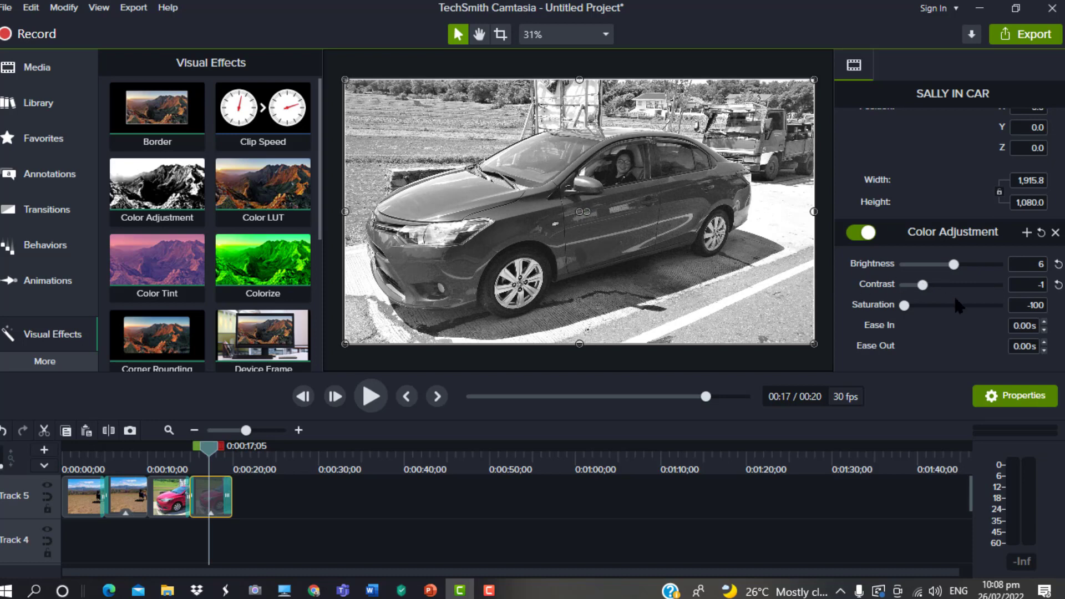
{"action": "left_click_drag", "start_coordinate": [954, 266], "coordinate": [952, 266]}
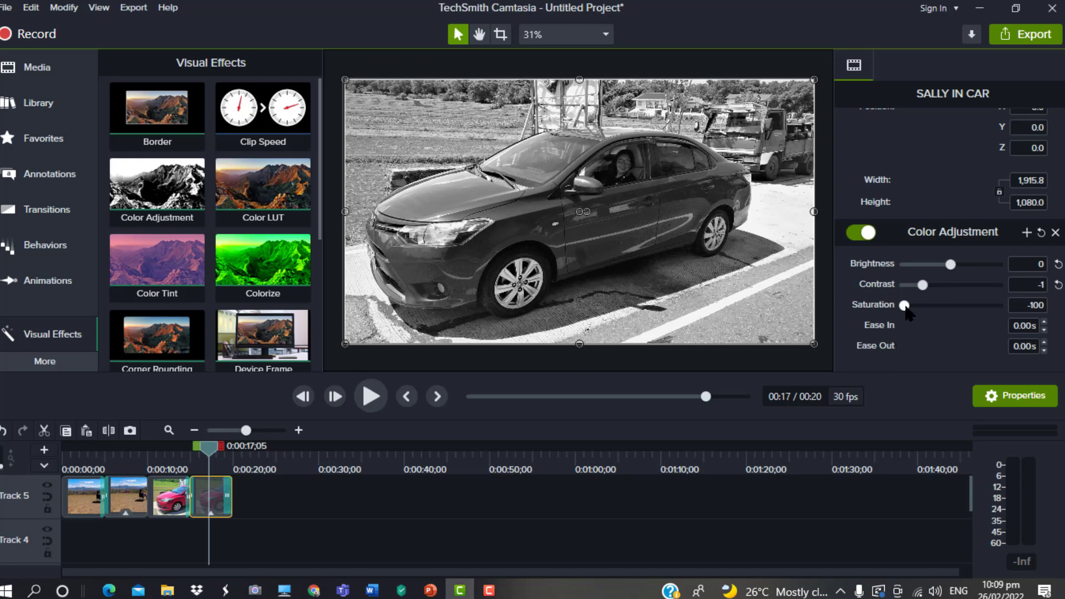
{"action": "left_click_drag", "start_coordinate": [906, 309], "coordinate": [983, 308]}
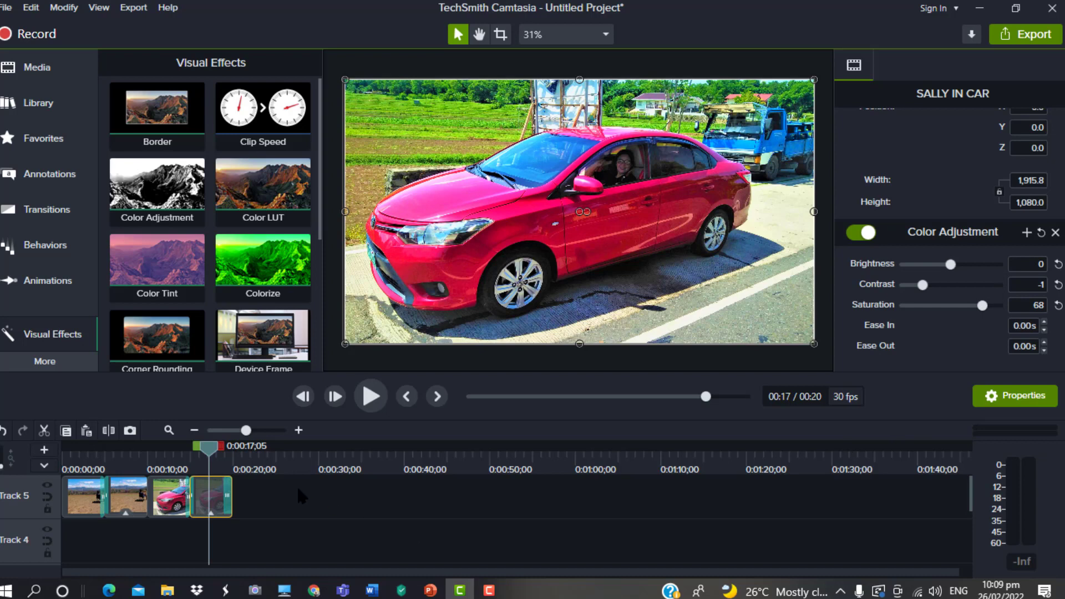
Step: Slightly raise the second red car clip's saturation and scrub the playhead through the clip to check the color
{"action": "mouse_move", "coordinate": [211, 452]}
{"action": "left_mouse_down"}
{"action": "mouse_move", "coordinate": [188, 452]}
{"action": "mouse_move", "coordinate": [221, 450]}
{"action": "left_mouse_up"}
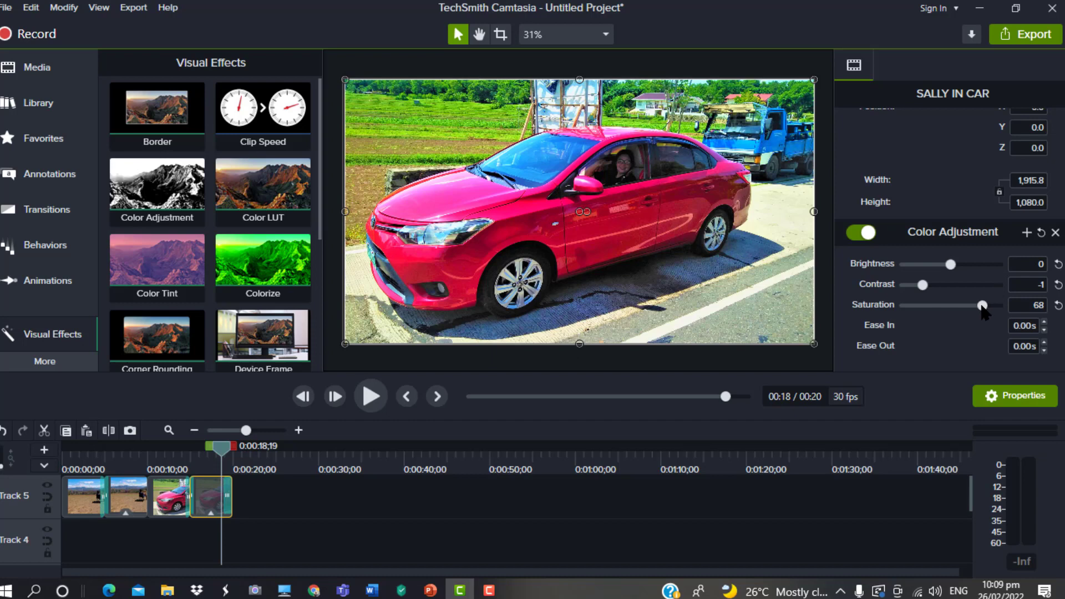
{"action": "left_click_drag", "start_coordinate": [983, 308], "coordinate": [986, 309]}
{"action": "mouse_move", "coordinate": [224, 457]}
{"action": "left_mouse_down"}
{"action": "mouse_move", "coordinate": [187, 454]}
{"action": "mouse_move", "coordinate": [213, 454]}
{"action": "left_mouse_up"}
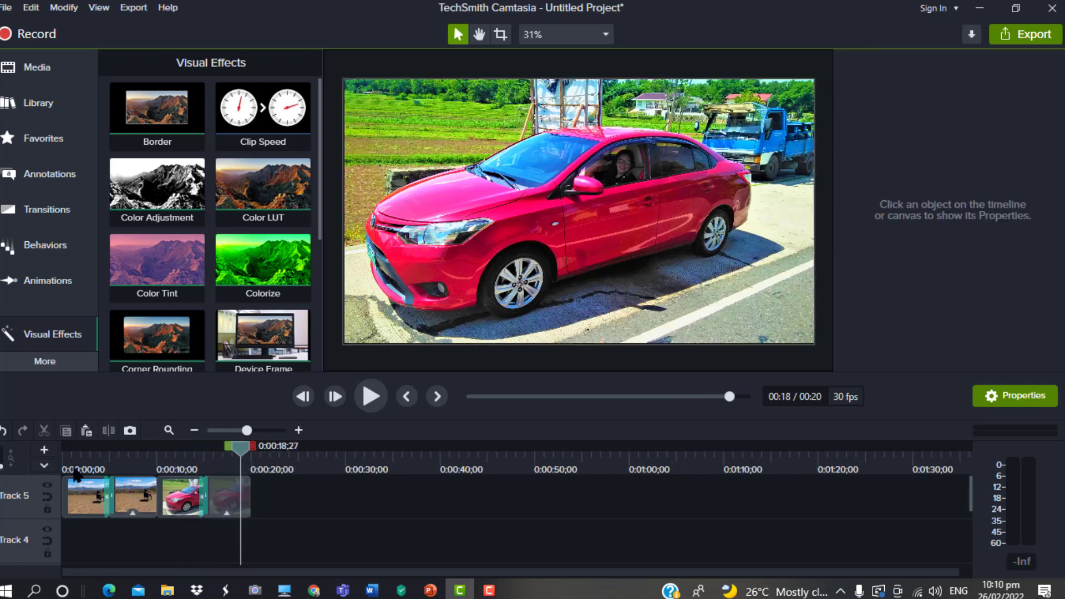
Step: Play back the opening of the timeline from the start of the first Picture5 clip and stop playback
{"action": "left_click", "coordinate": [76, 472]}
{"action": "left_click", "coordinate": [371, 396]}
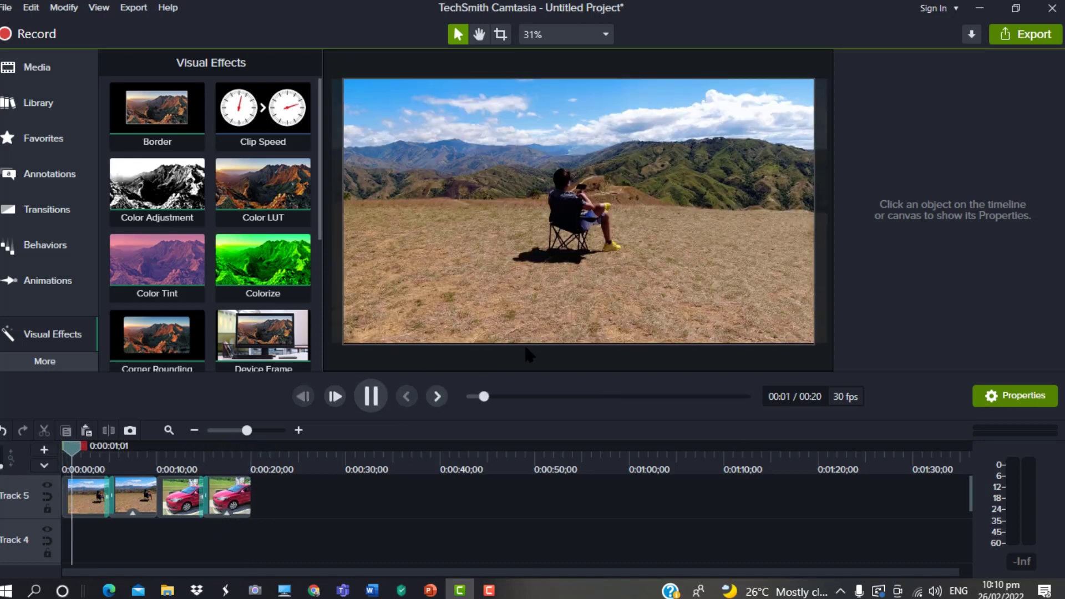
{"action": "left_click", "coordinate": [371, 396]}
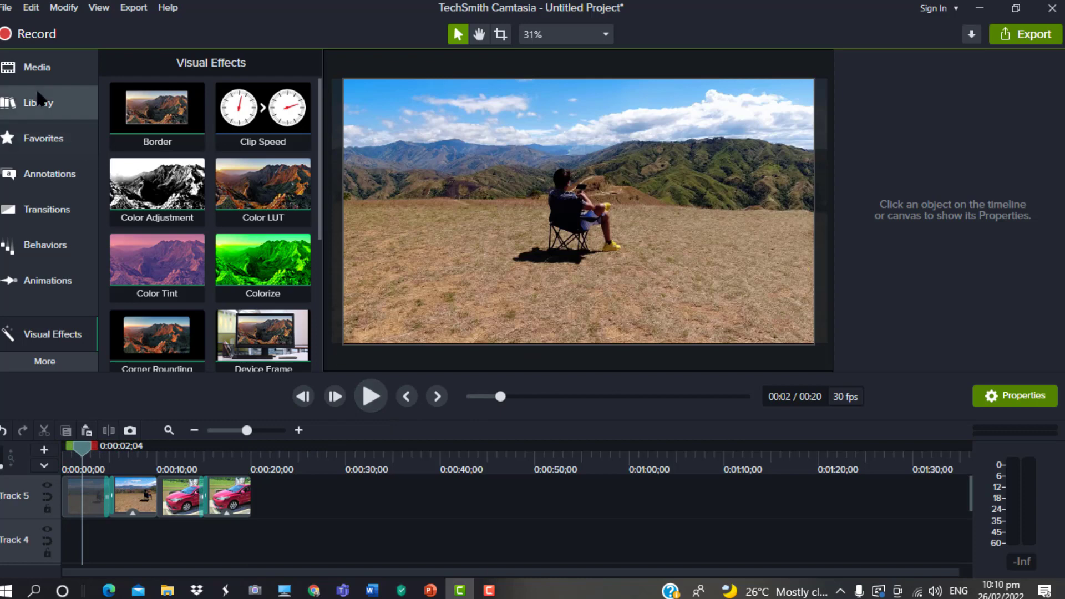
Step: Add the t or c.mp4 video to Track 5 after the red car clips and scrub through its footage
{"action": "left_click", "coordinate": [40, 67]}
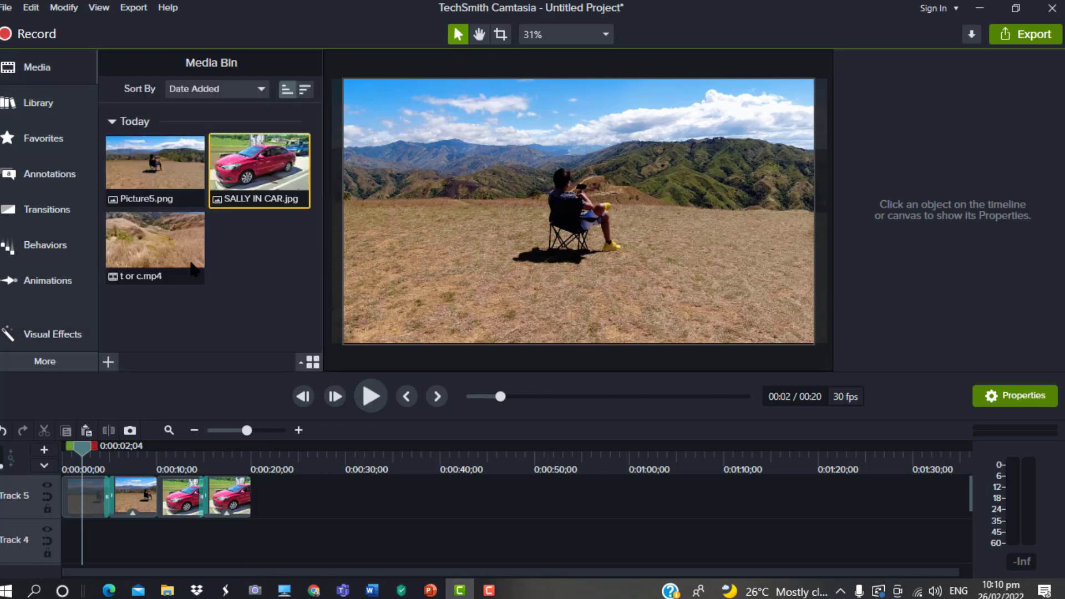
{"action": "left_click_drag", "start_coordinate": [194, 270], "coordinate": [311, 495]}
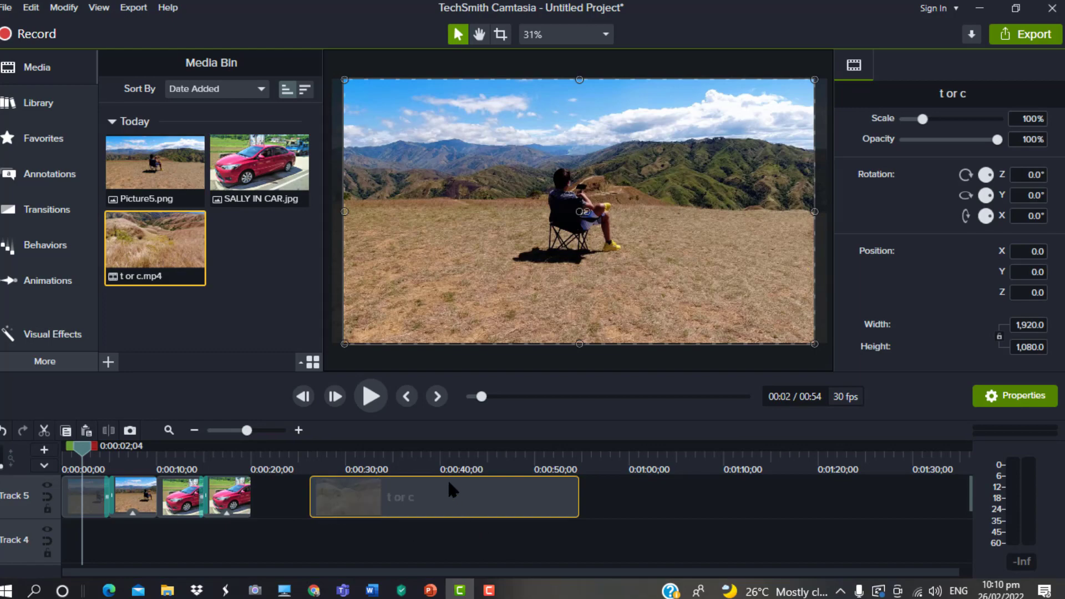
{"action": "left_click", "coordinate": [446, 455]}
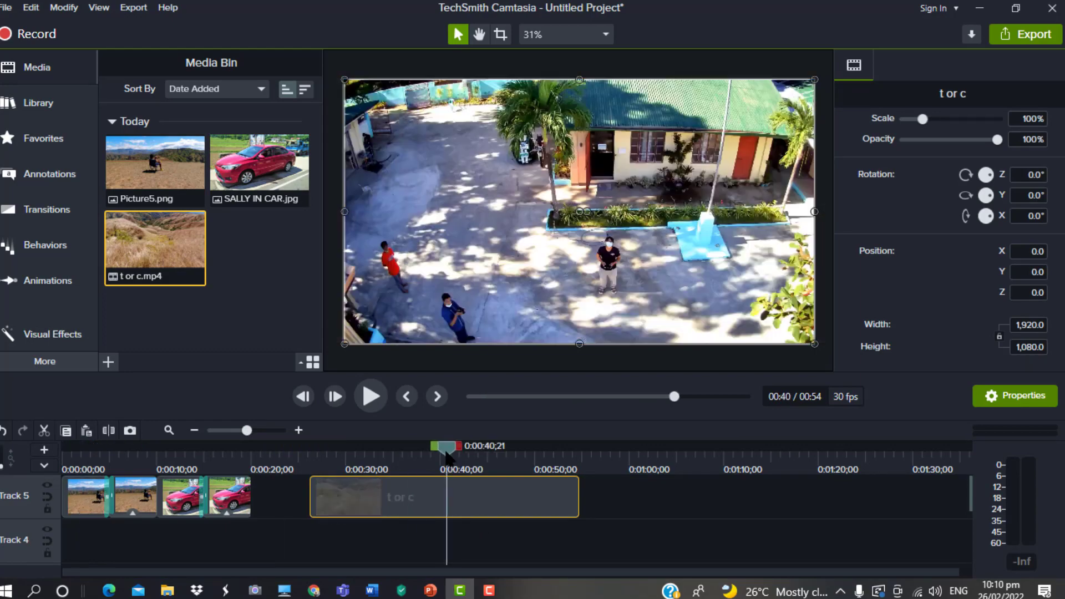
{"action": "left_click_drag", "start_coordinate": [447, 455], "coordinate": [436, 456]}
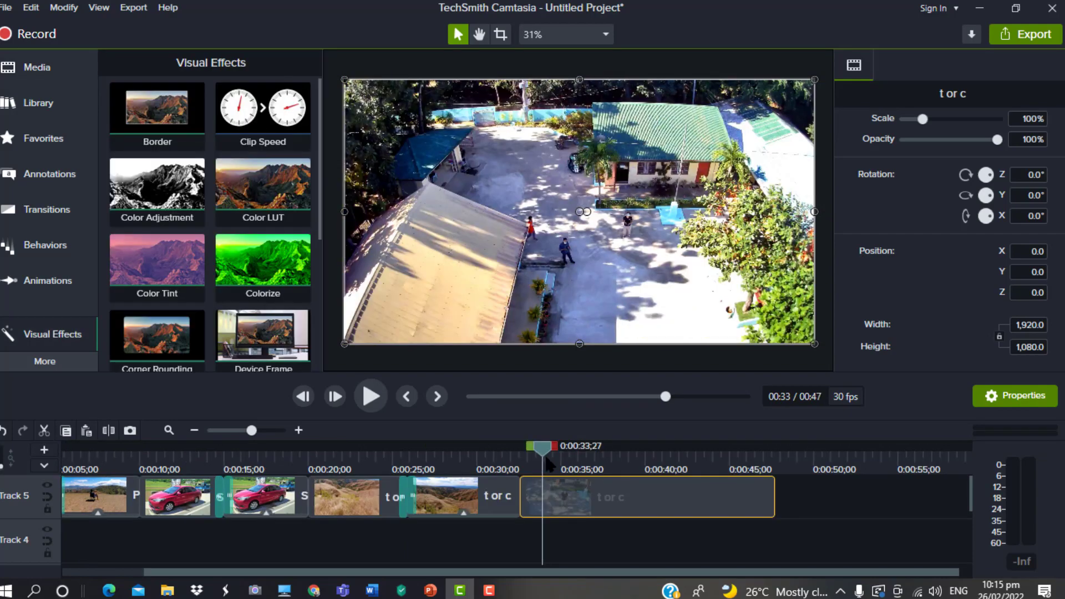
Step: Trim the start of the last t or c clip and keep it directly against the preceding clip
{"action": "left_click_drag", "start_coordinate": [547, 459], "coordinate": [614, 459]}
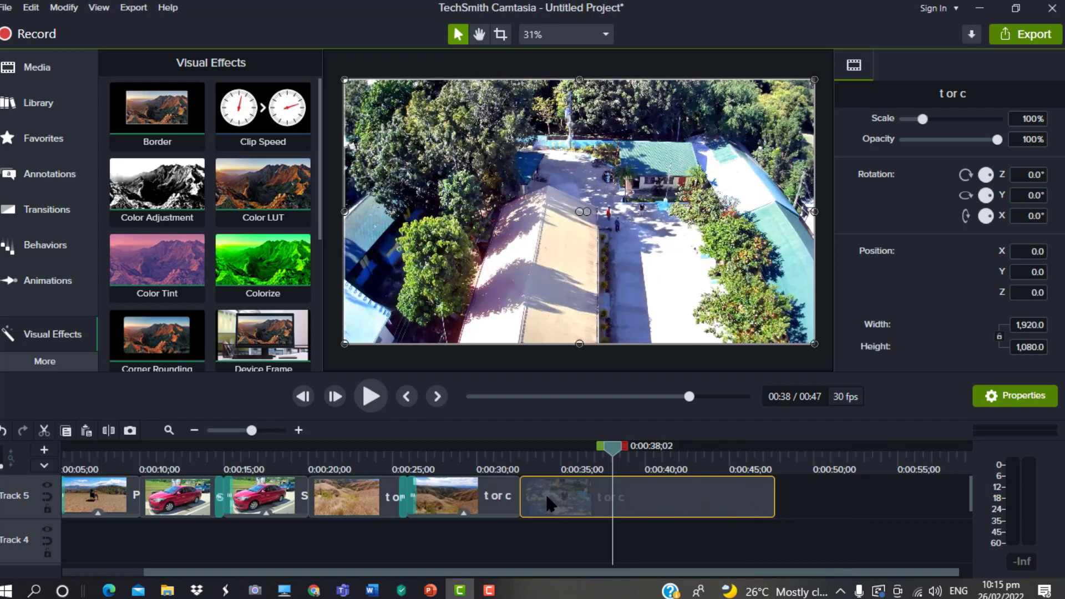
{"action": "left_click_drag", "start_coordinate": [552, 504], "coordinate": [577, 508]}
{"action": "left_click", "coordinate": [544, 504]}
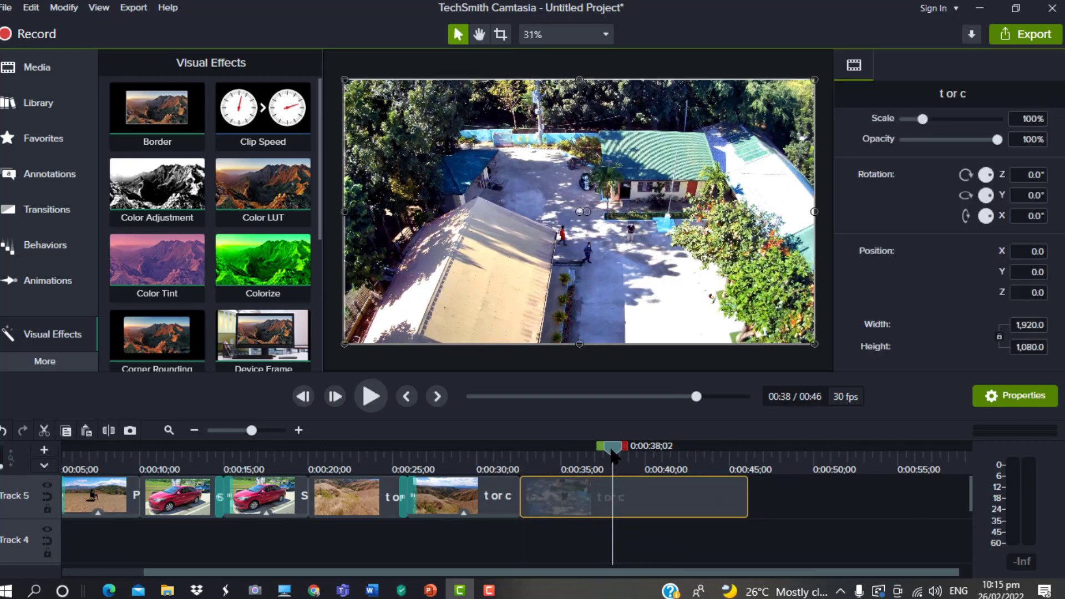
Step: Split the last t or c clip at 0:00:39;00 and move the playhead into the segment after the cut
{"action": "left_click_drag", "start_coordinate": [614, 454], "coordinate": [629, 458]}
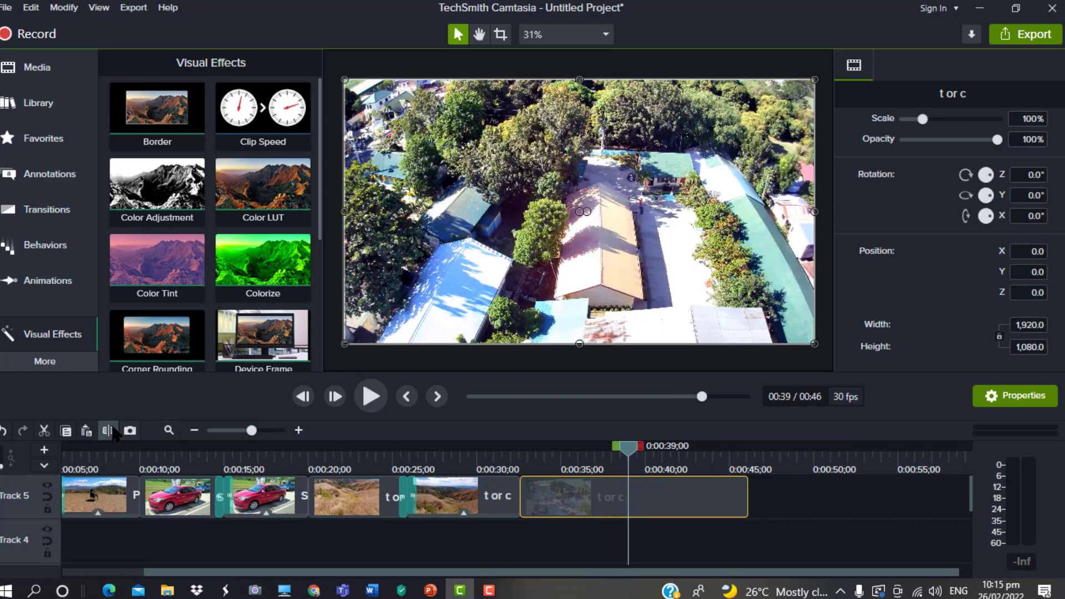
{"action": "left_click", "coordinate": [109, 431]}
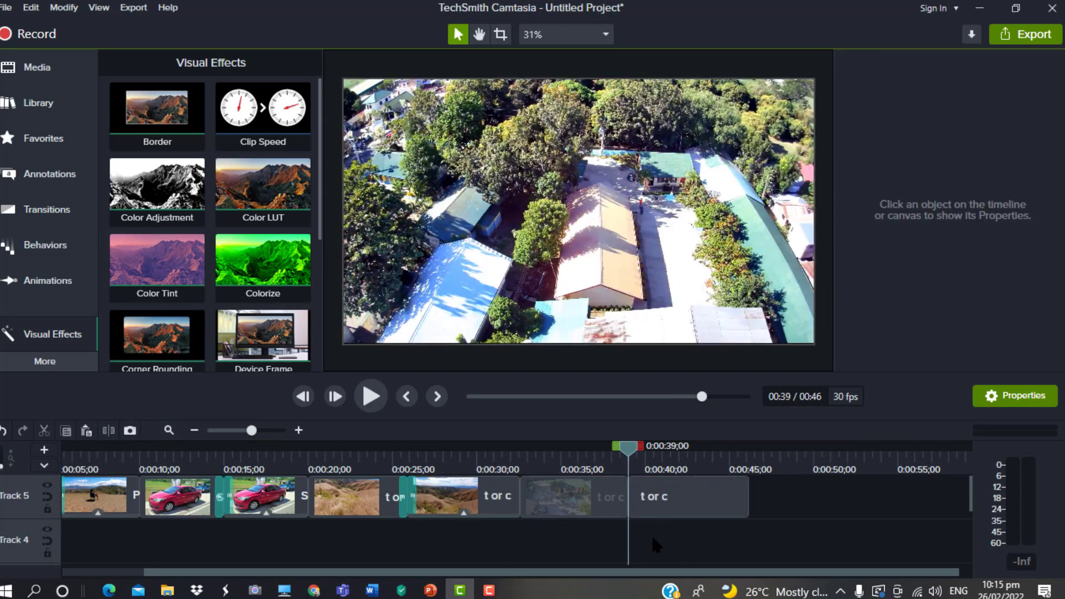
{"action": "left_click_drag", "start_coordinate": [617, 446], "coordinate": [664, 449]}
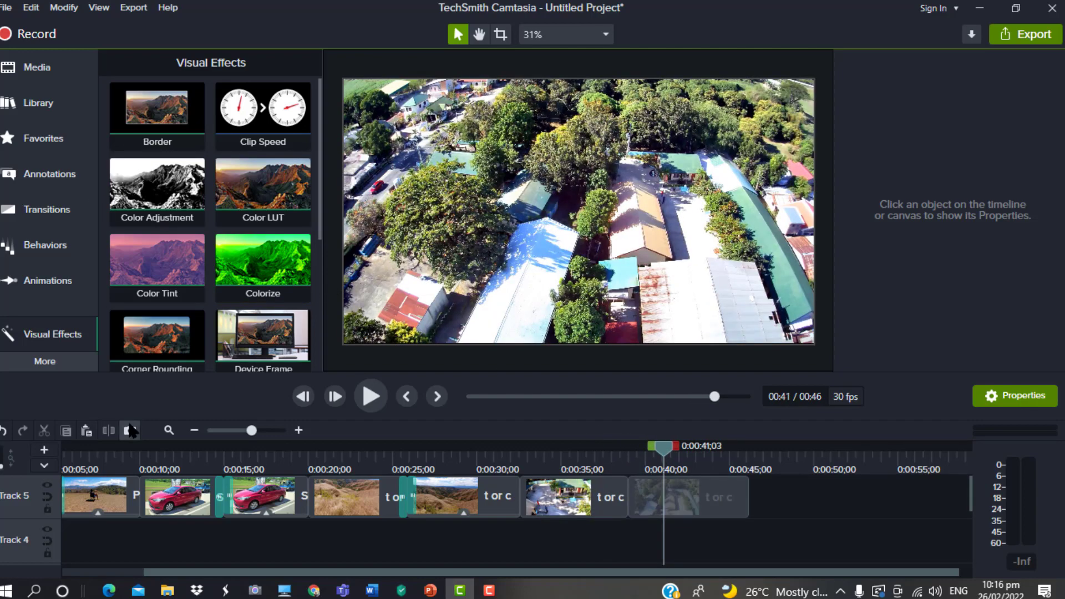
Step: Add the Slide right transition at the cut between the last two t or c segments and scrub across it to 0:00:40;19
{"action": "left_click", "coordinate": [49, 210]}
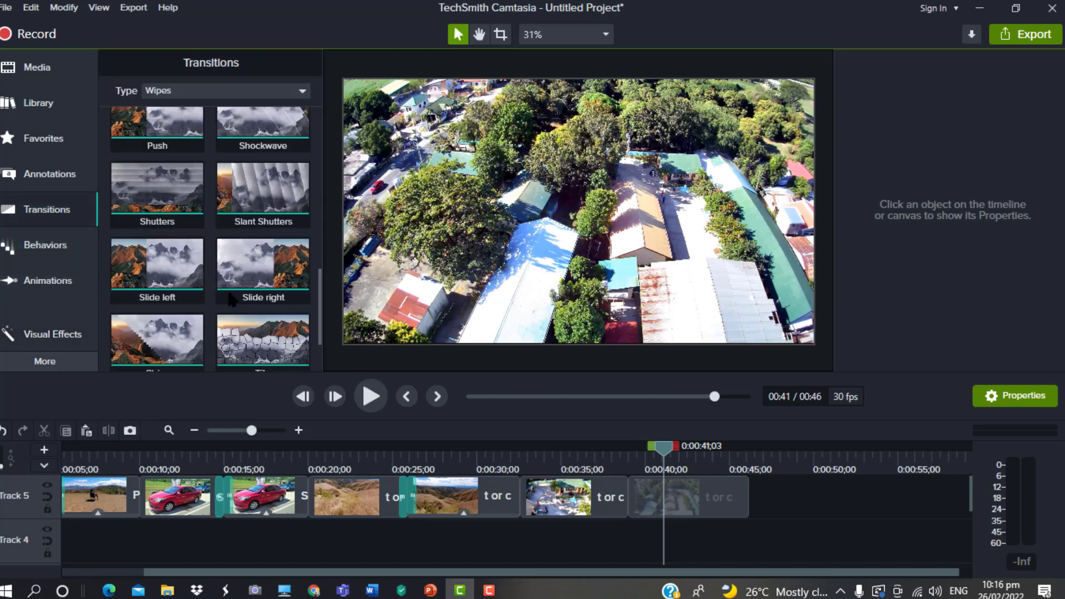
{"action": "left_click_drag", "start_coordinate": [248, 266], "coordinate": [612, 503]}
{"action": "left_click", "coordinate": [624, 460]}
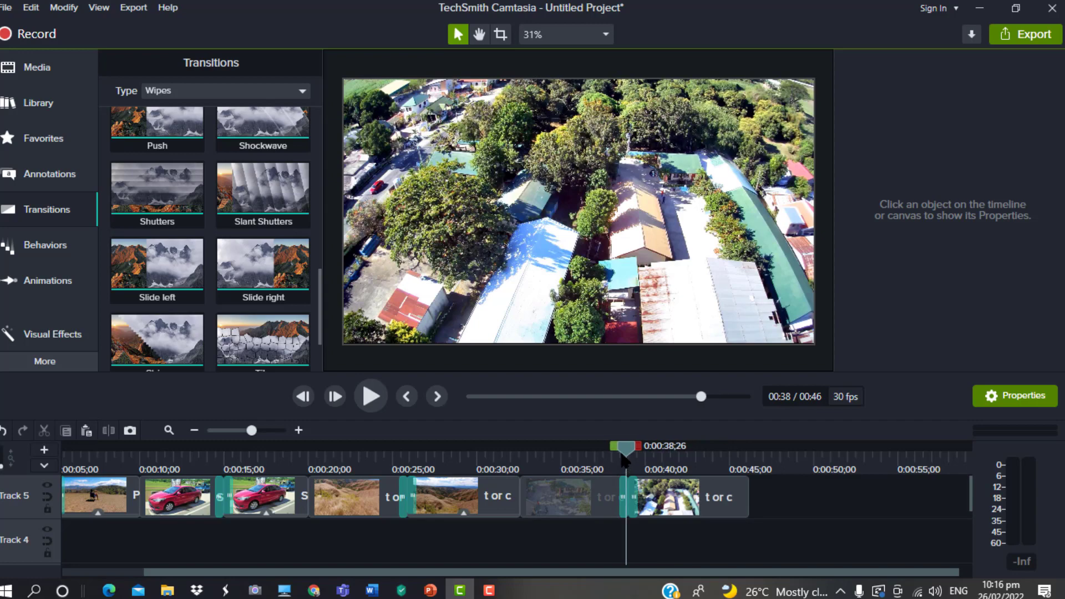
{"action": "left_click_drag", "start_coordinate": [626, 454], "coordinate": [654, 451]}
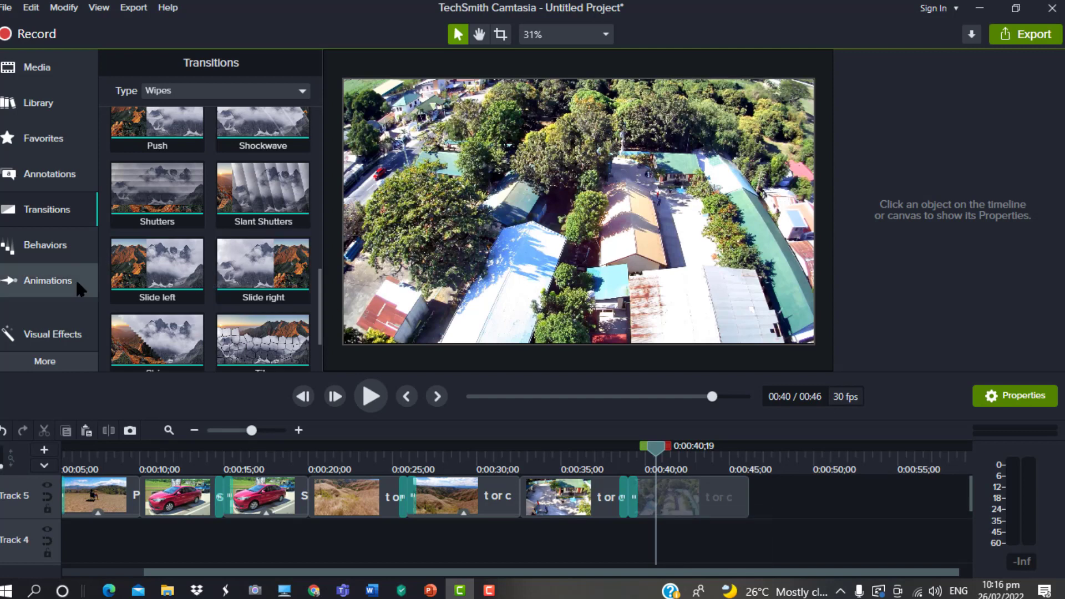
Step: Apply the Color Adjustment effect to the last t or c segment with contrast 91 and brightness 20
{"action": "left_click", "coordinate": [79, 334]}
{"action": "left_click_drag", "start_coordinate": [164, 186], "coordinate": [702, 491]}
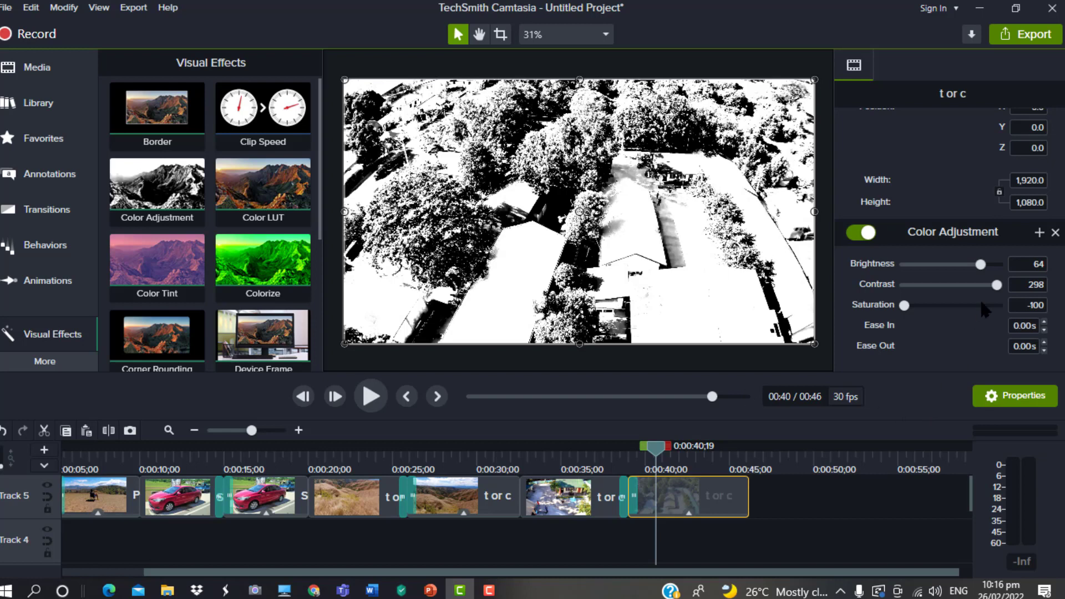
{"action": "left_click_drag", "start_coordinate": [997, 286], "coordinate": [948, 299]}
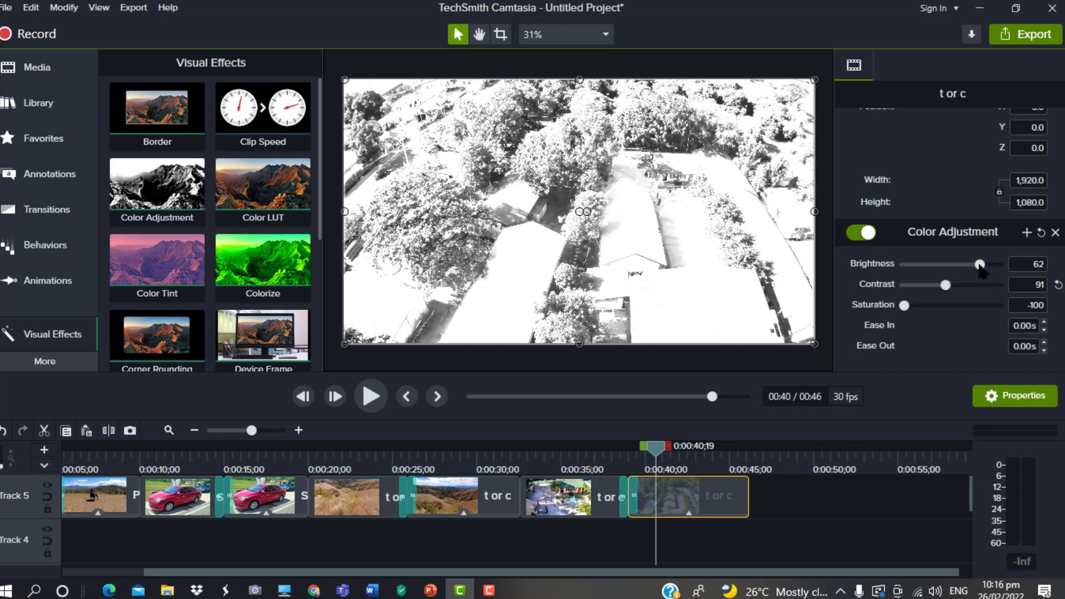
{"action": "left_click_drag", "start_coordinate": [981, 269], "coordinate": [963, 275]}
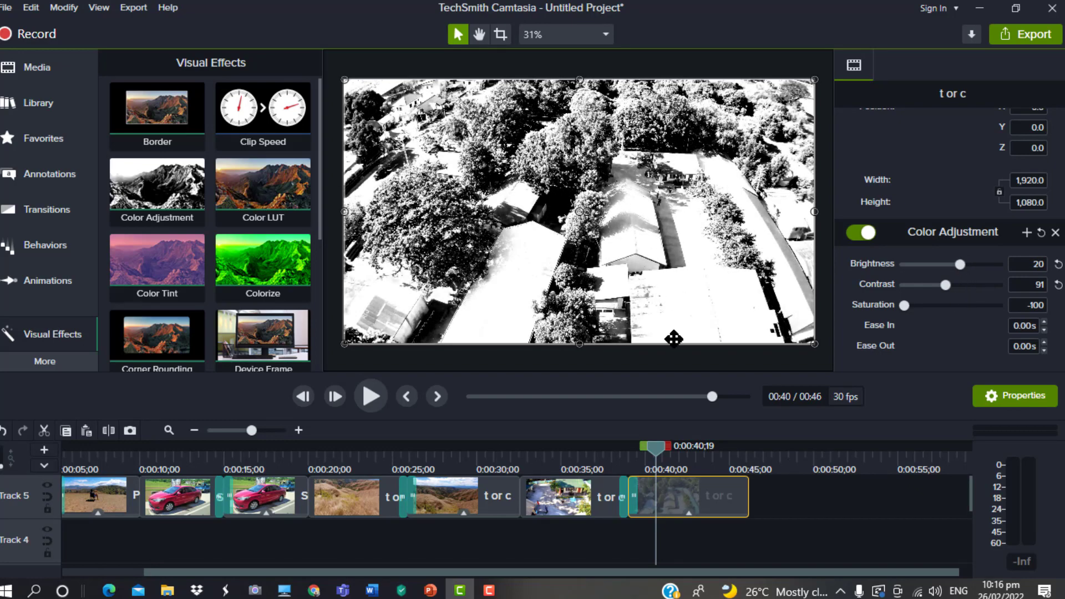
Step: Darken and soften the last t or c segment by setting its brightness to -16 and contrast to -13
{"action": "left_click_drag", "start_coordinate": [654, 450], "coordinate": [666, 451]}
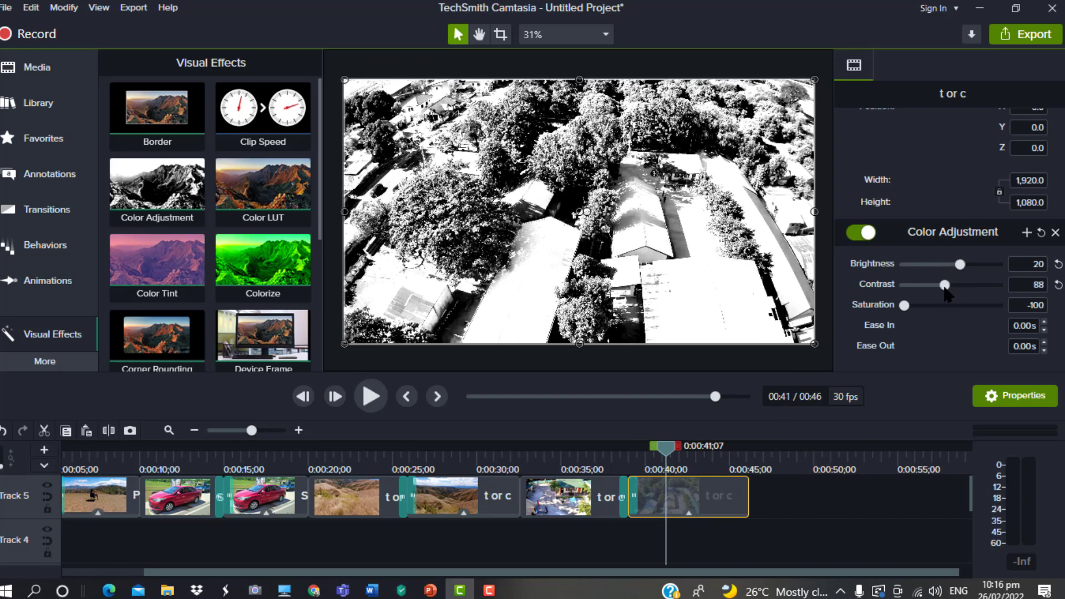
{"action": "left_click_drag", "start_coordinate": [946, 287], "coordinate": [931, 286]}
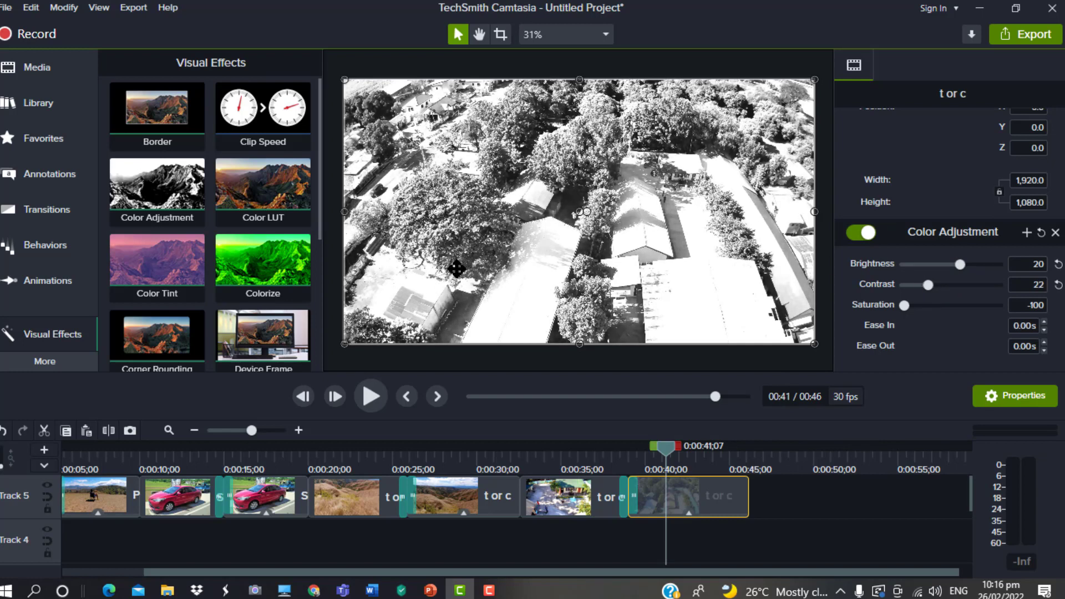
{"action": "left_click_drag", "start_coordinate": [959, 265], "coordinate": [943, 265]}
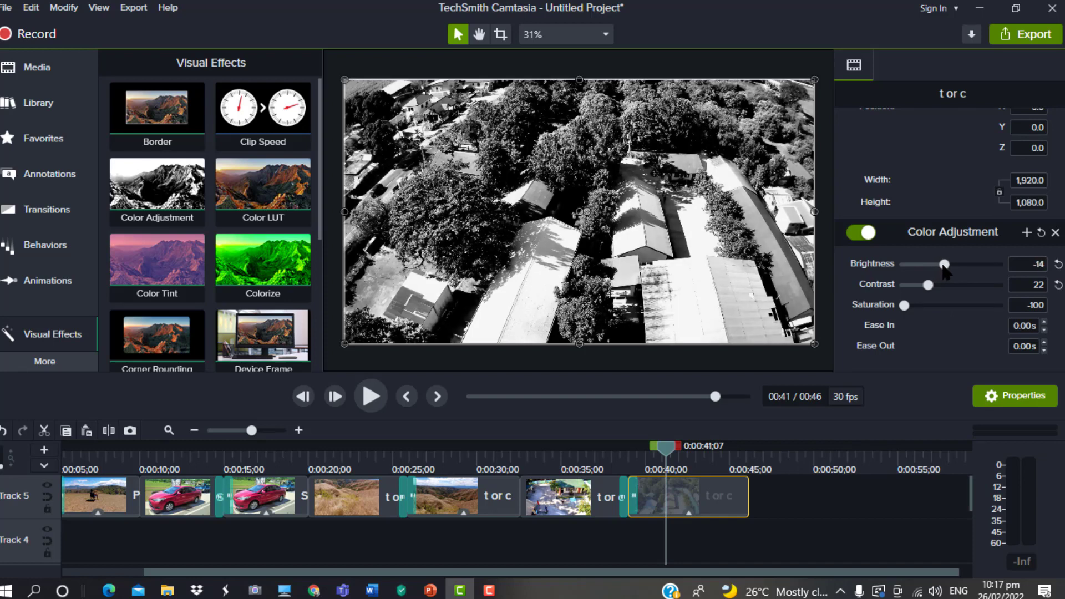
{"action": "left_click_drag", "start_coordinate": [941, 265], "coordinate": [942, 276]}
{"action": "left_click_drag", "start_coordinate": [928, 289], "coordinate": [921, 291]}
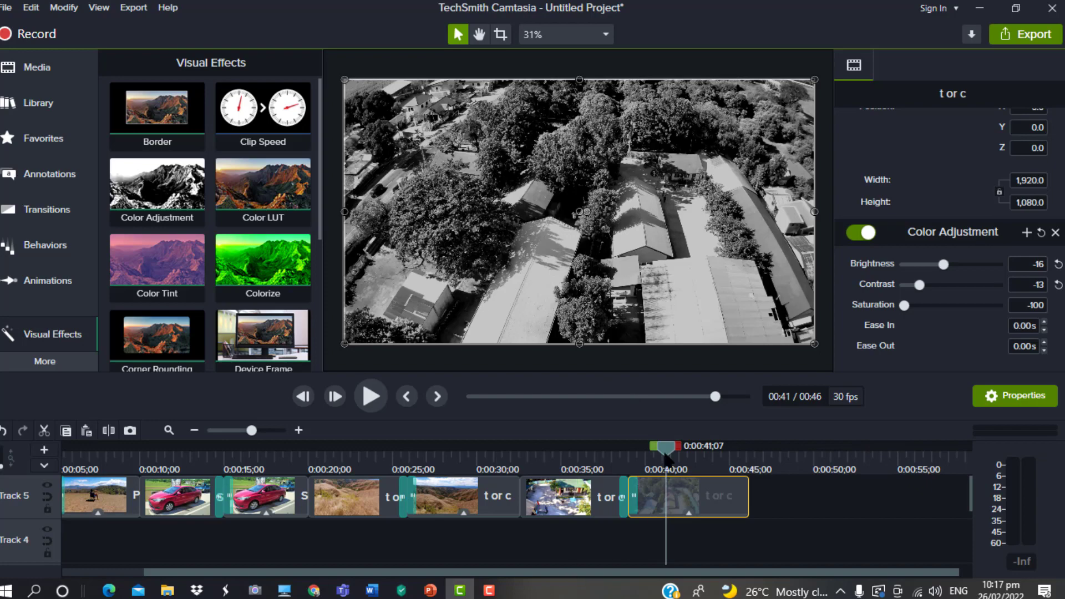
Step: Set the last t or c segment's saturation to 61 and scrub back across the slide transition to preview the reveal
{"action": "mouse_move", "coordinate": [666, 452]}
{"action": "left_mouse_down"}
{"action": "mouse_move", "coordinate": [713, 452]}
{"action": "mouse_move", "coordinate": [610, 449]}
{"action": "mouse_move", "coordinate": [656, 449]}
{"action": "left_mouse_up"}
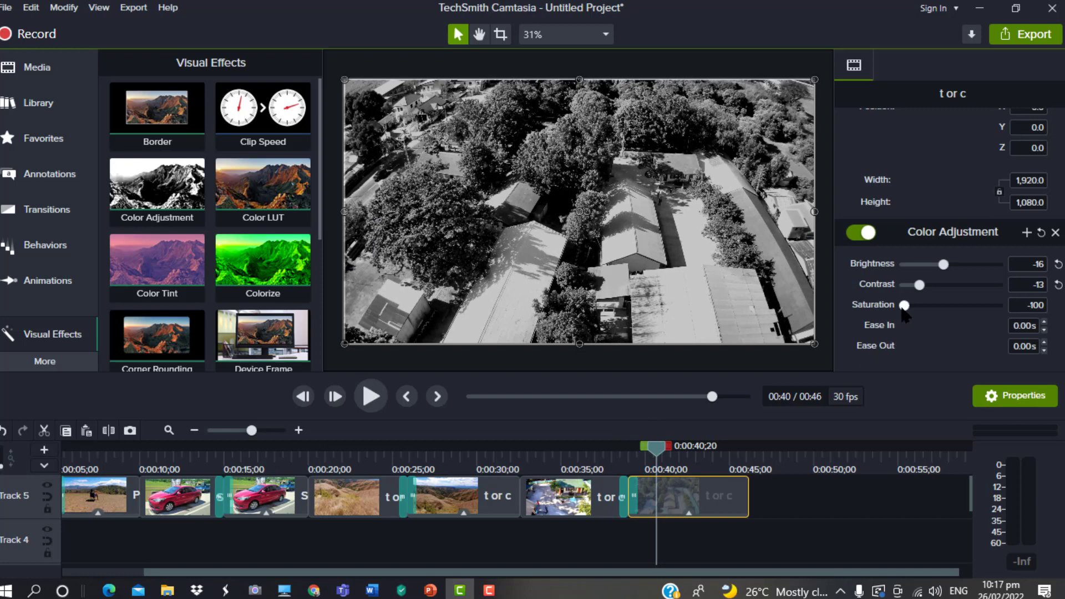
{"action": "left_click_drag", "start_coordinate": [903, 309], "coordinate": [964, 309]}
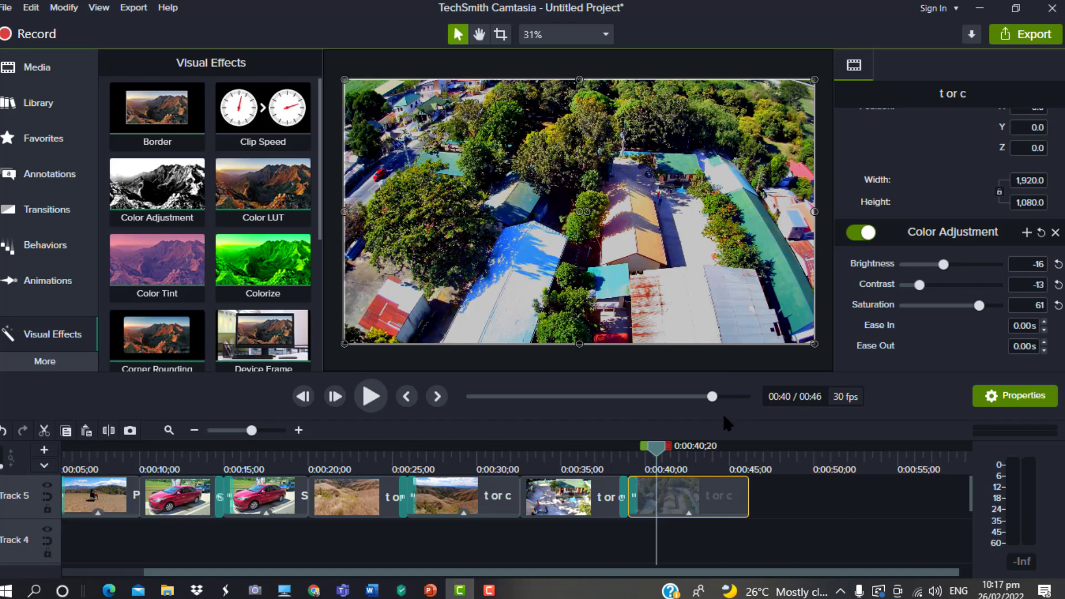
{"action": "left_click_drag", "start_coordinate": [658, 454], "coordinate": [635, 460]}
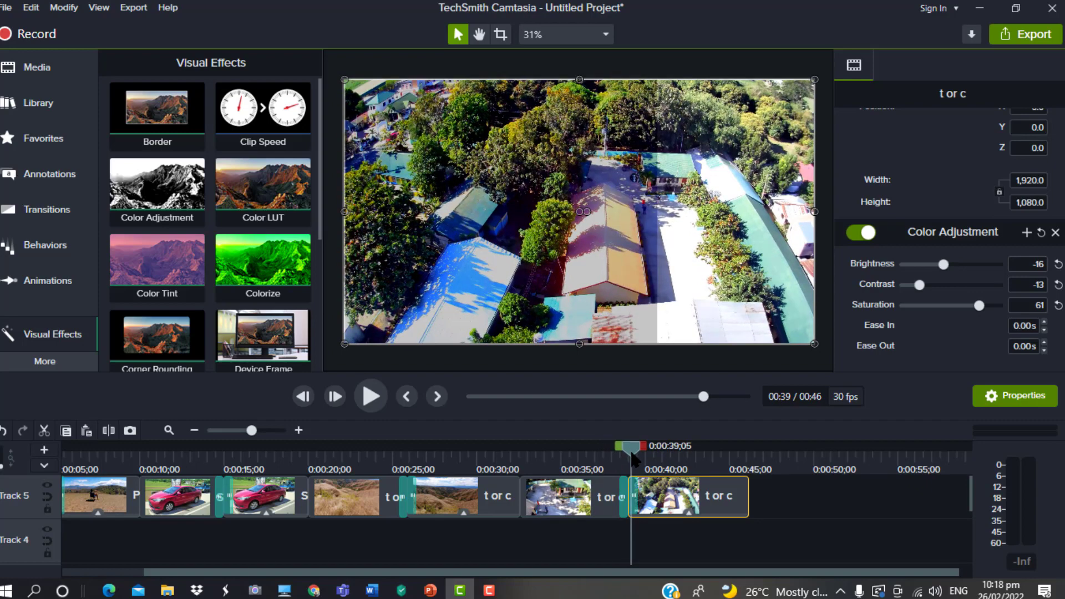
{"action": "left_click_drag", "start_coordinate": [632, 459], "coordinate": [639, 456]}
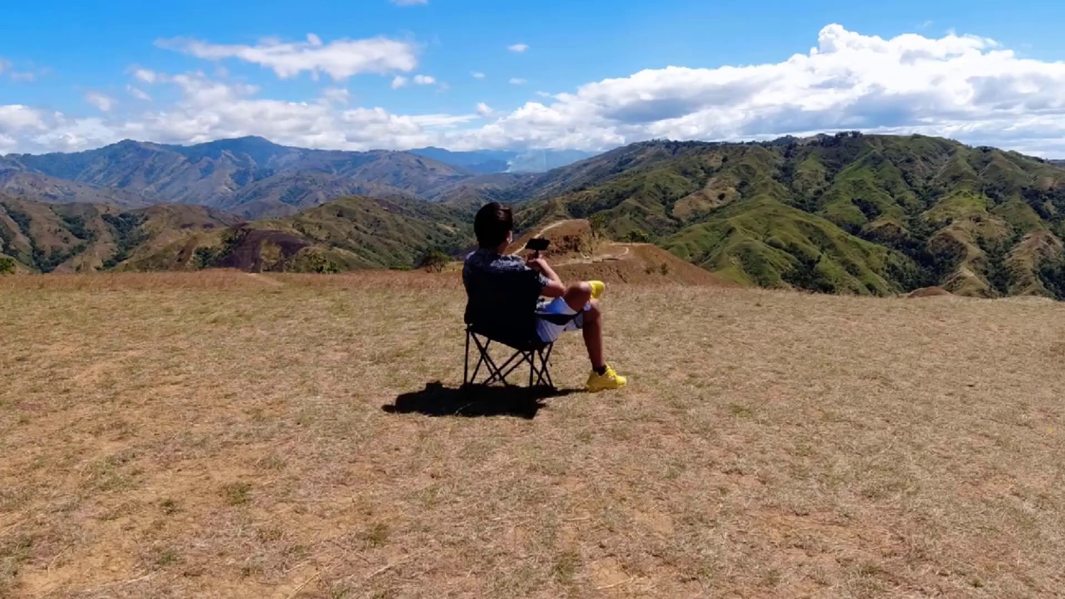